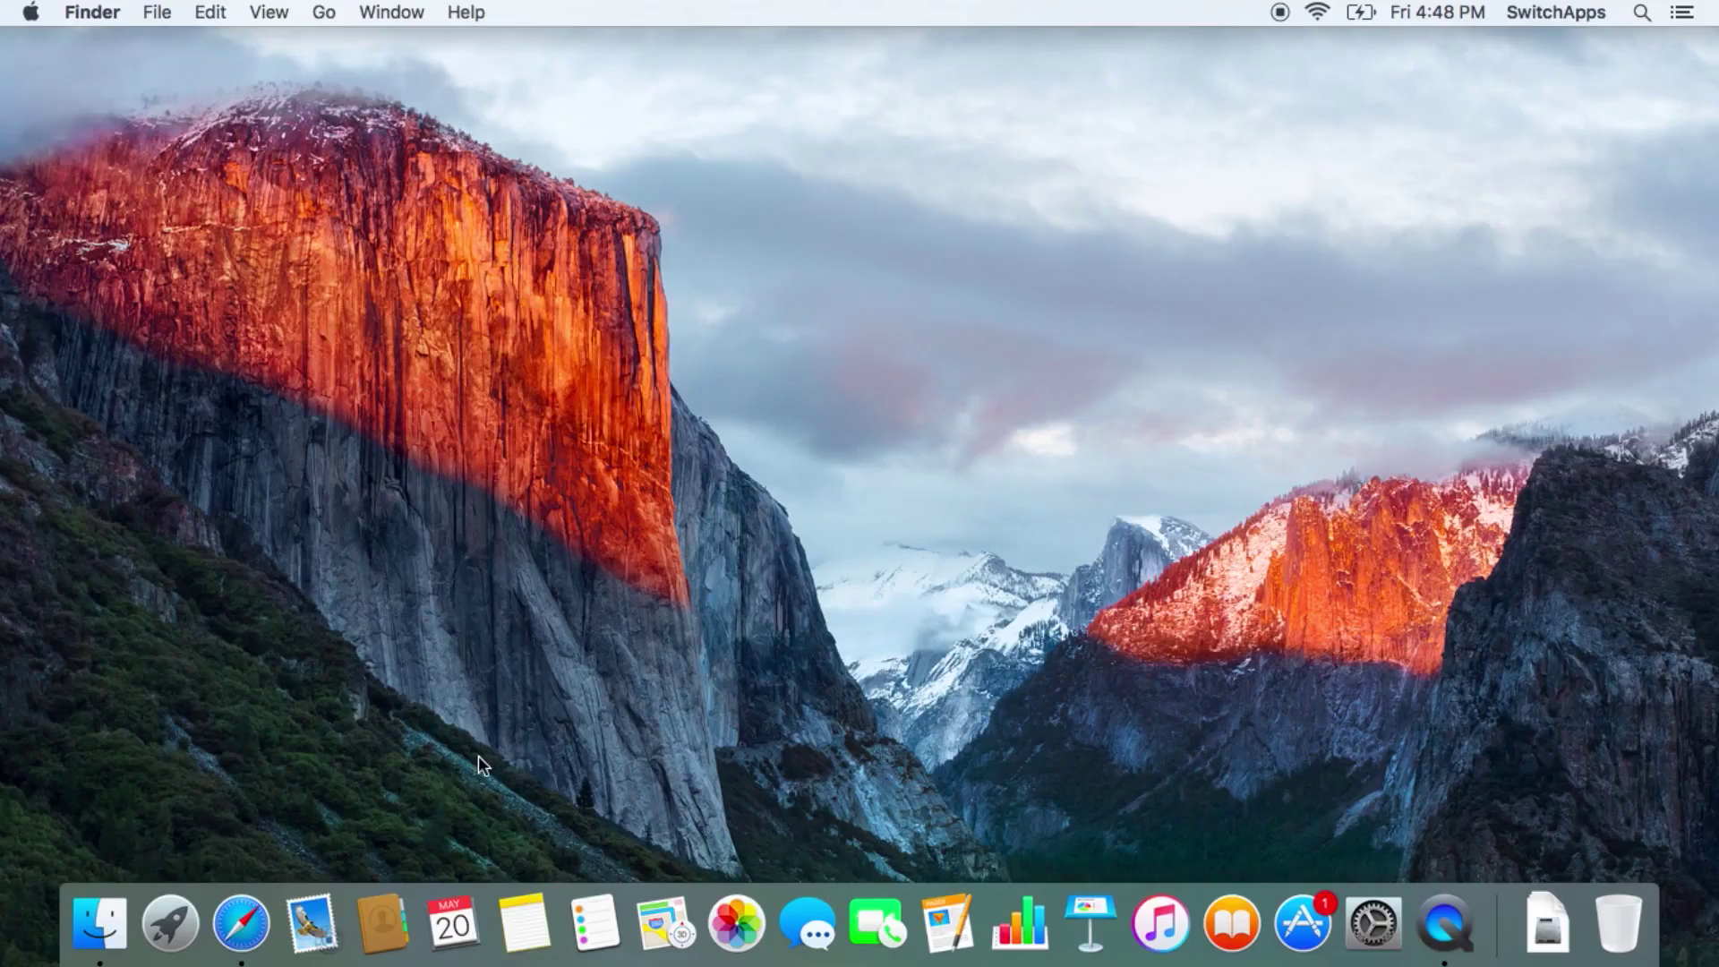
# - Mount the downloaded HandBrake-0.10.5 disk image from Safari's Downloads stack, skipping verification
pyautogui.click(241, 923)
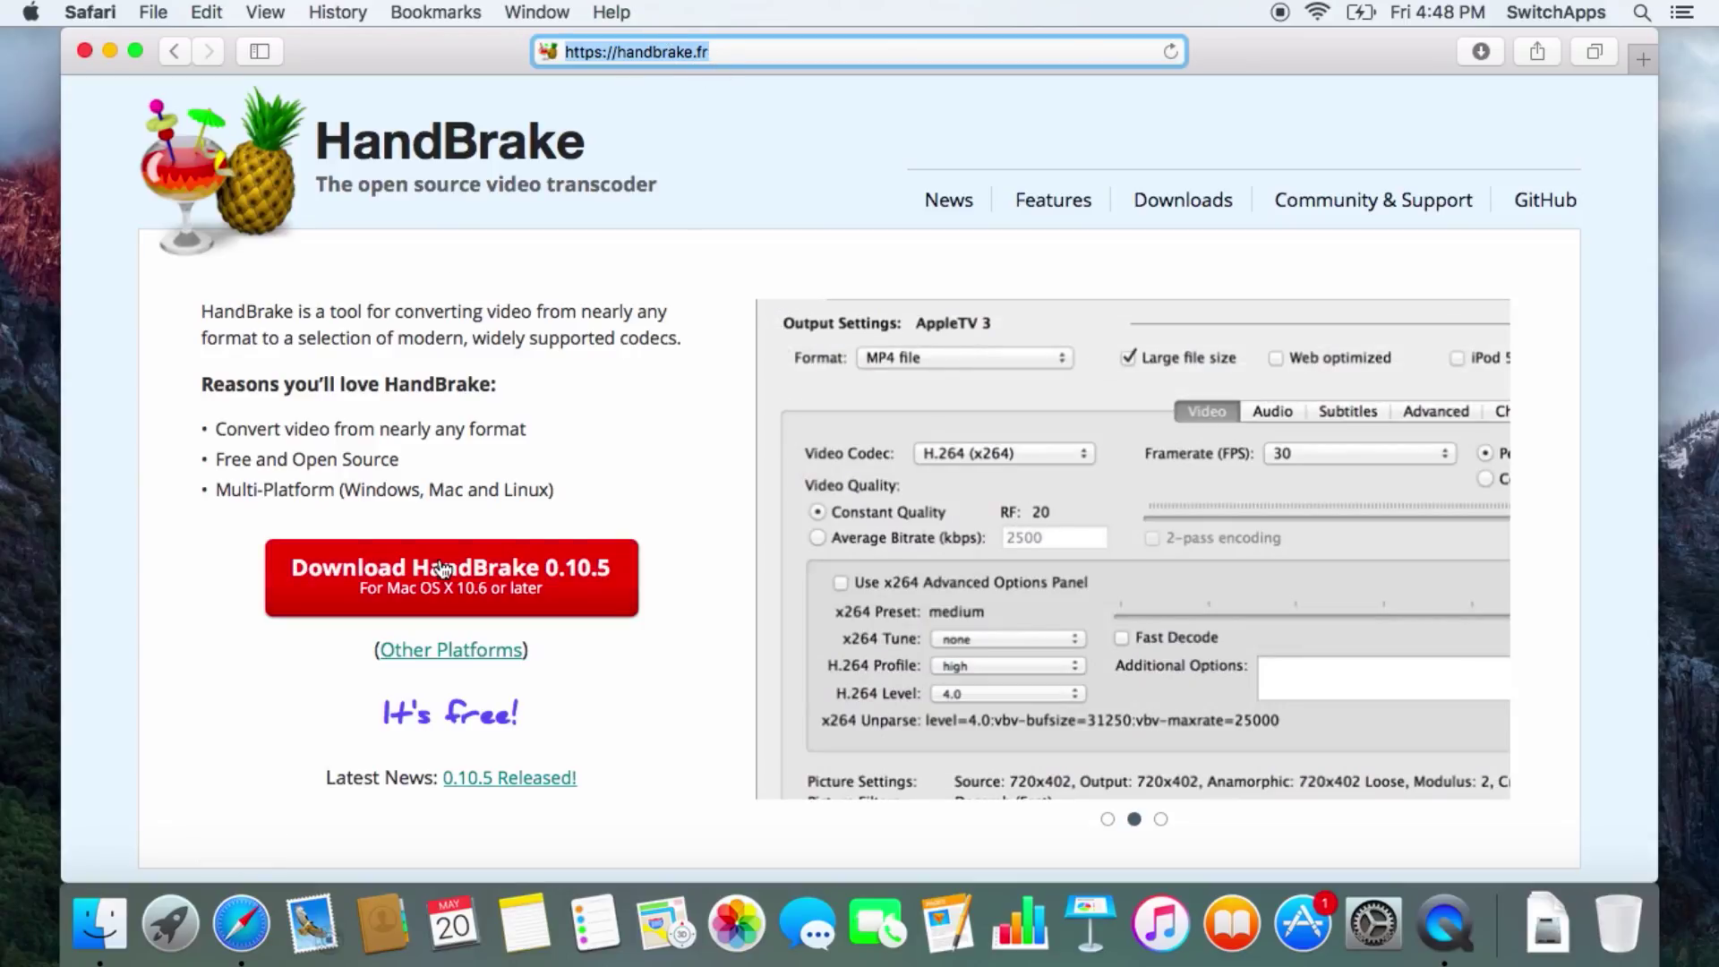
pyautogui.scroll(-5, 643, 502)
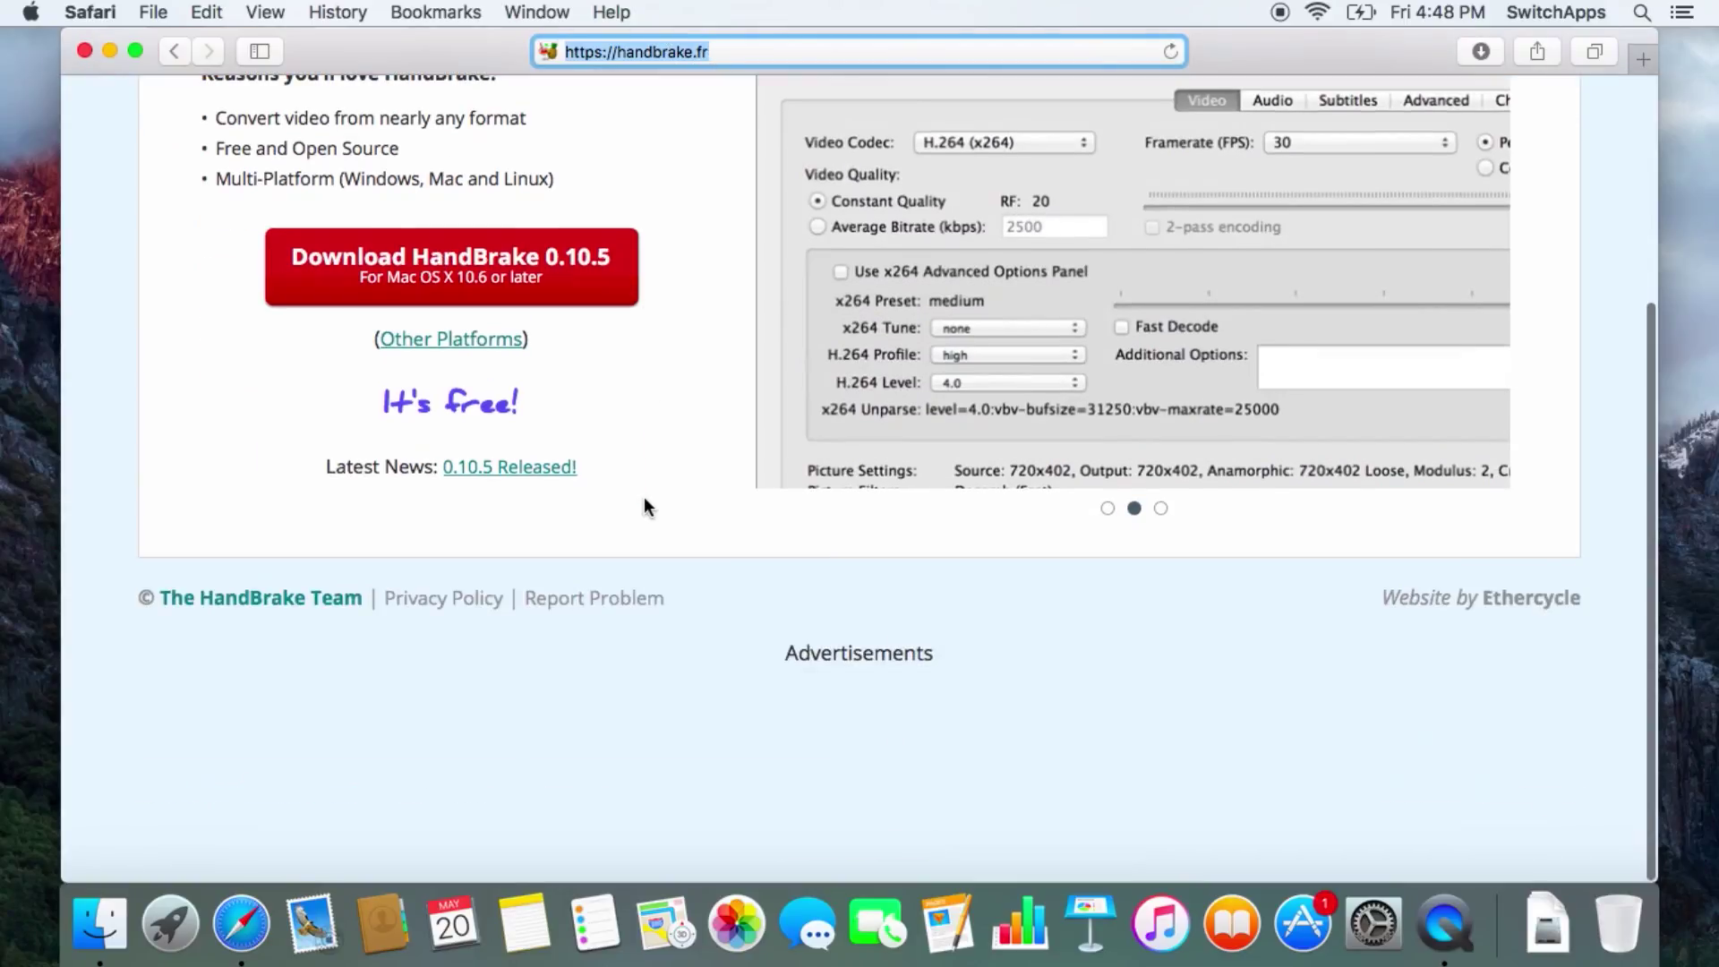
pyautogui.scroll(5, 641, 502)
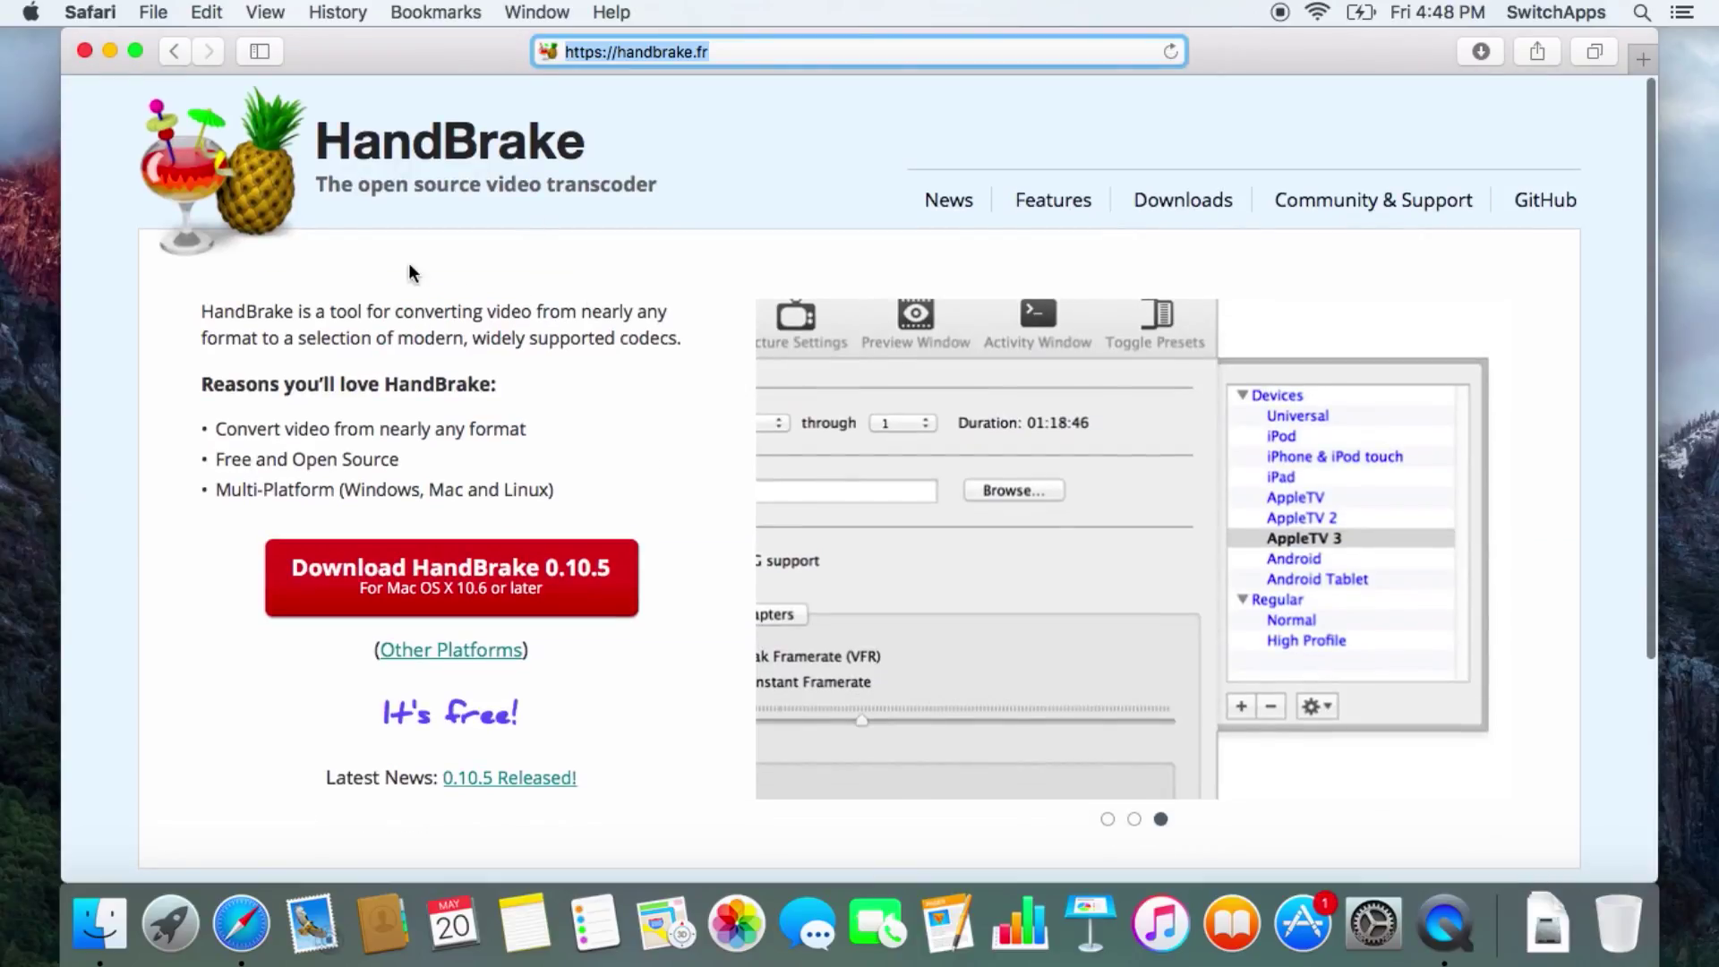
pyautogui.click(1548, 922)
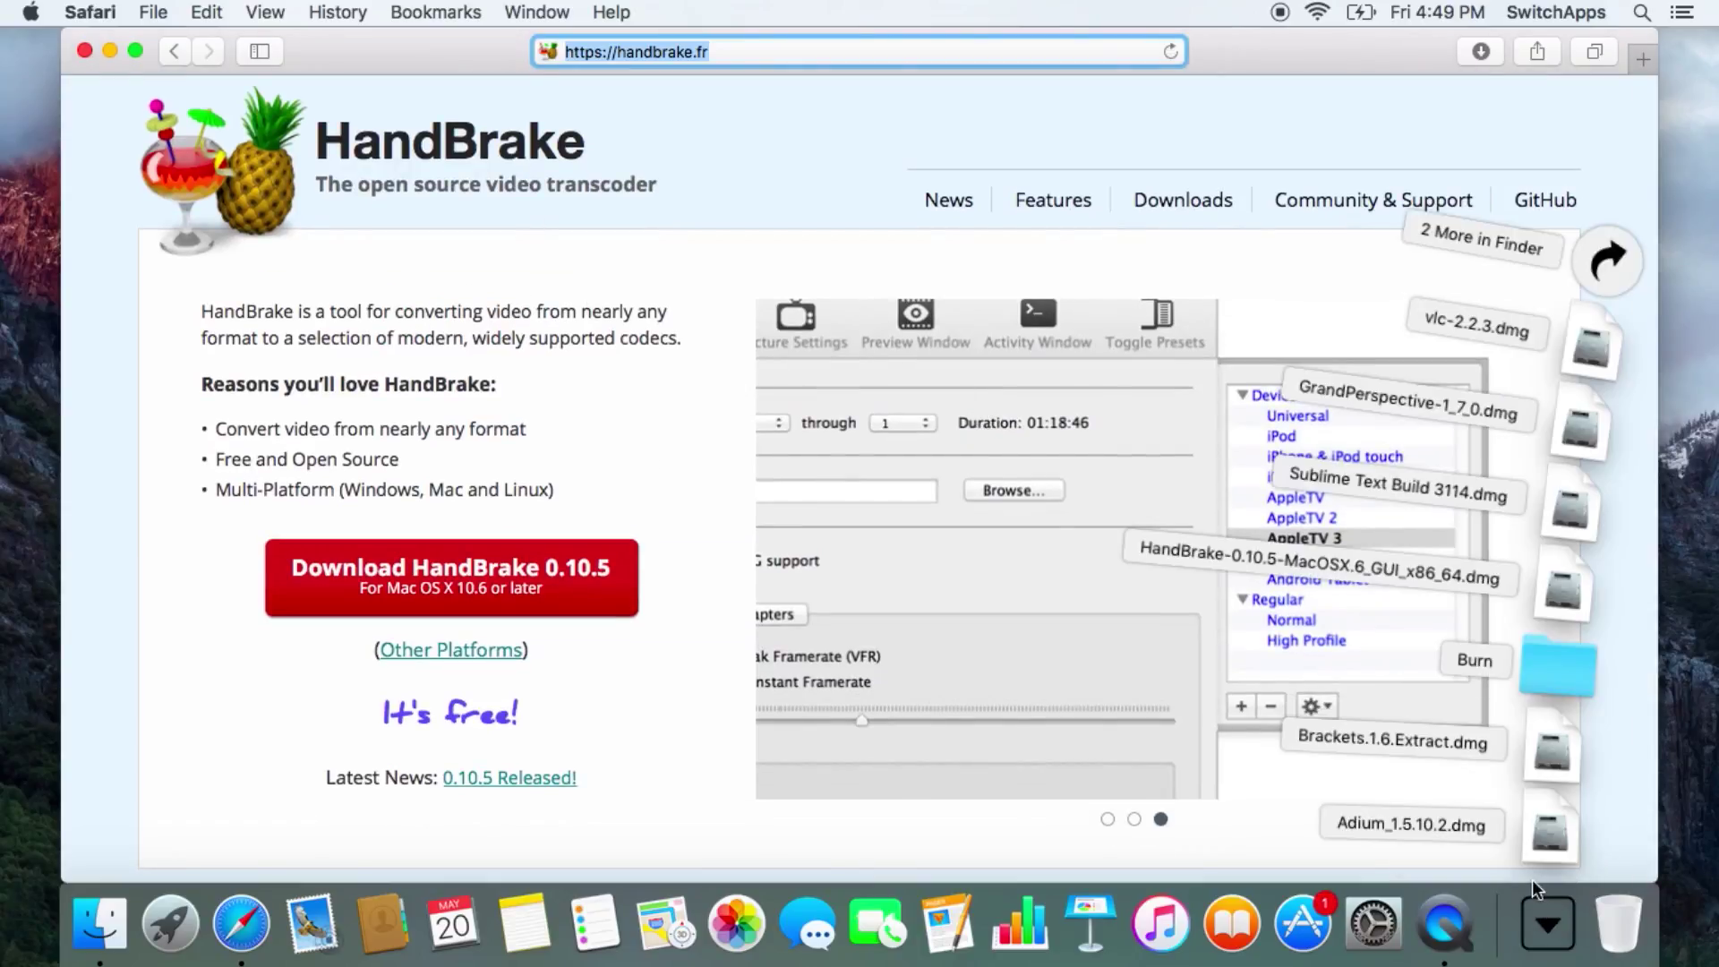
pyautogui.click(1562, 593)
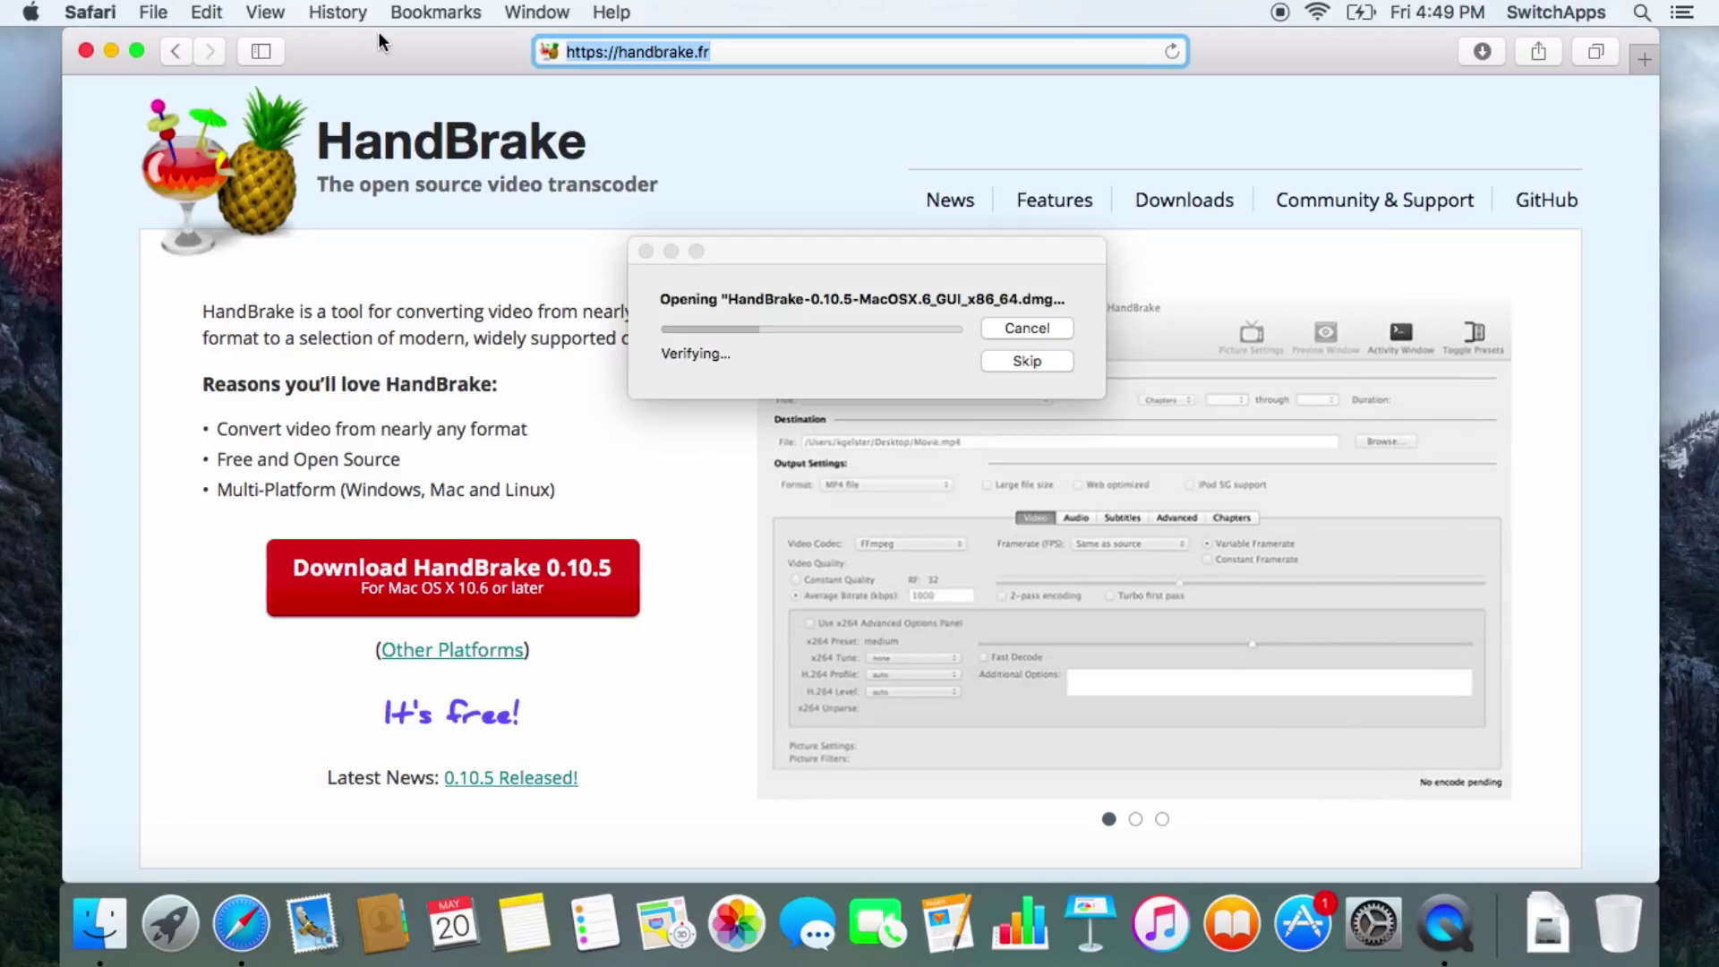
pyautogui.click(1039, 362)
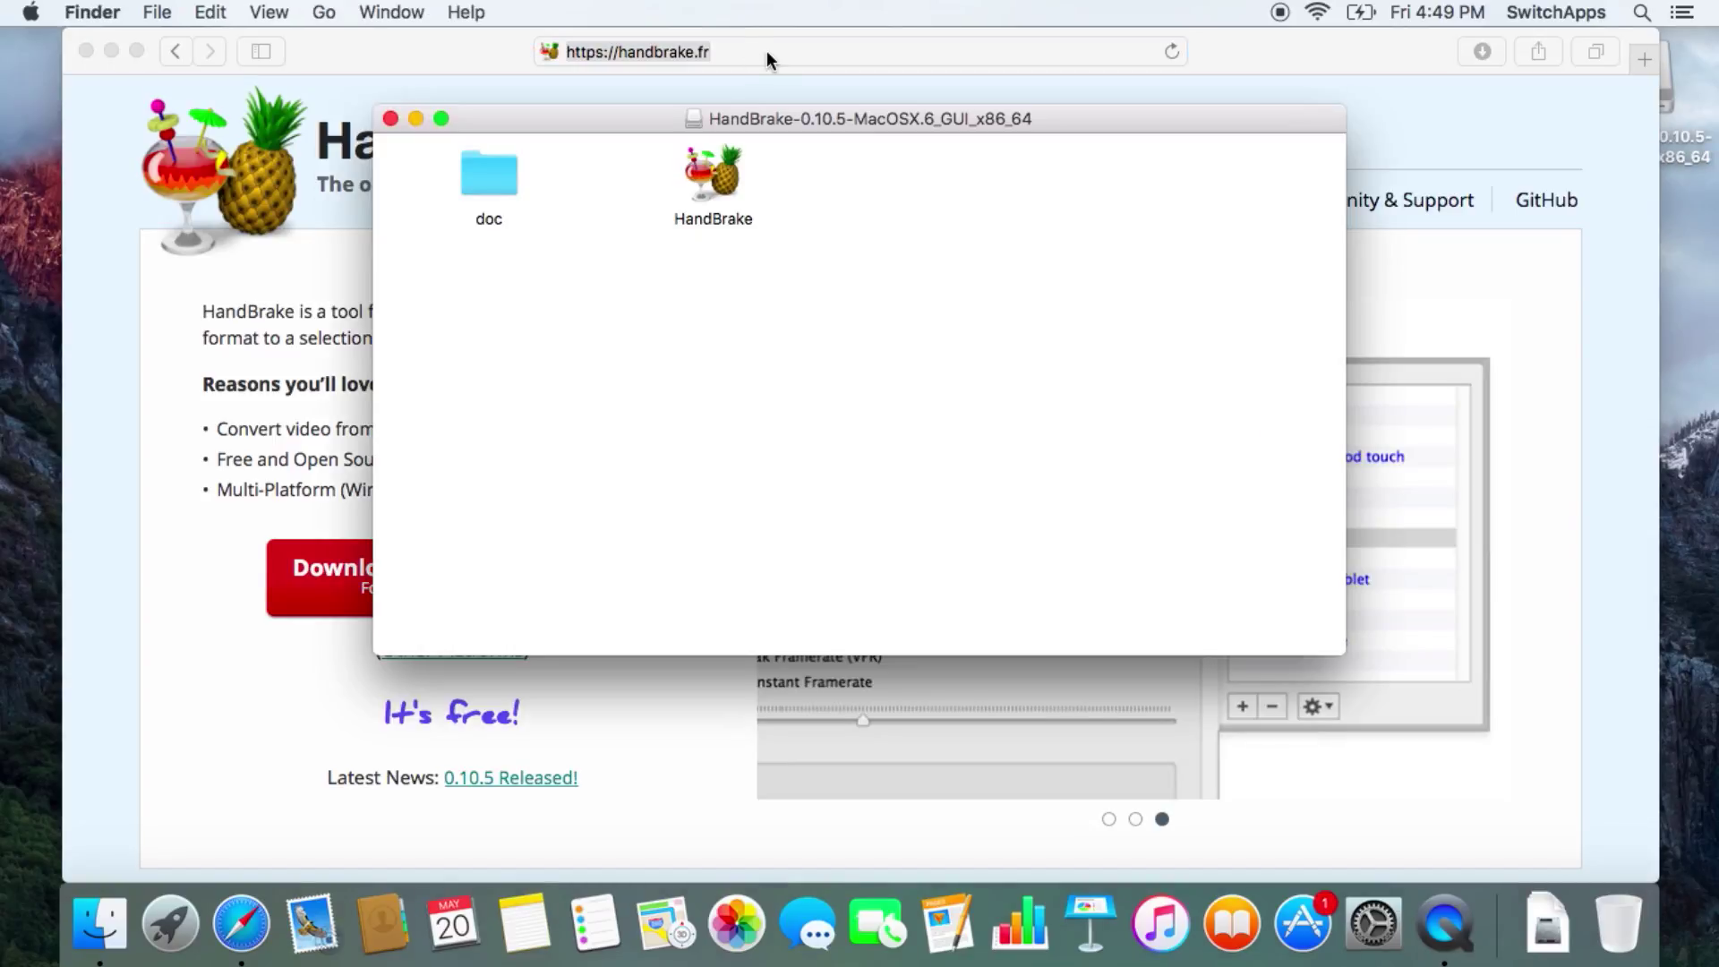
# - Copy HandBrake.app from the disk image into Applications, then add it to the Dock
pyautogui.click(734, 175)
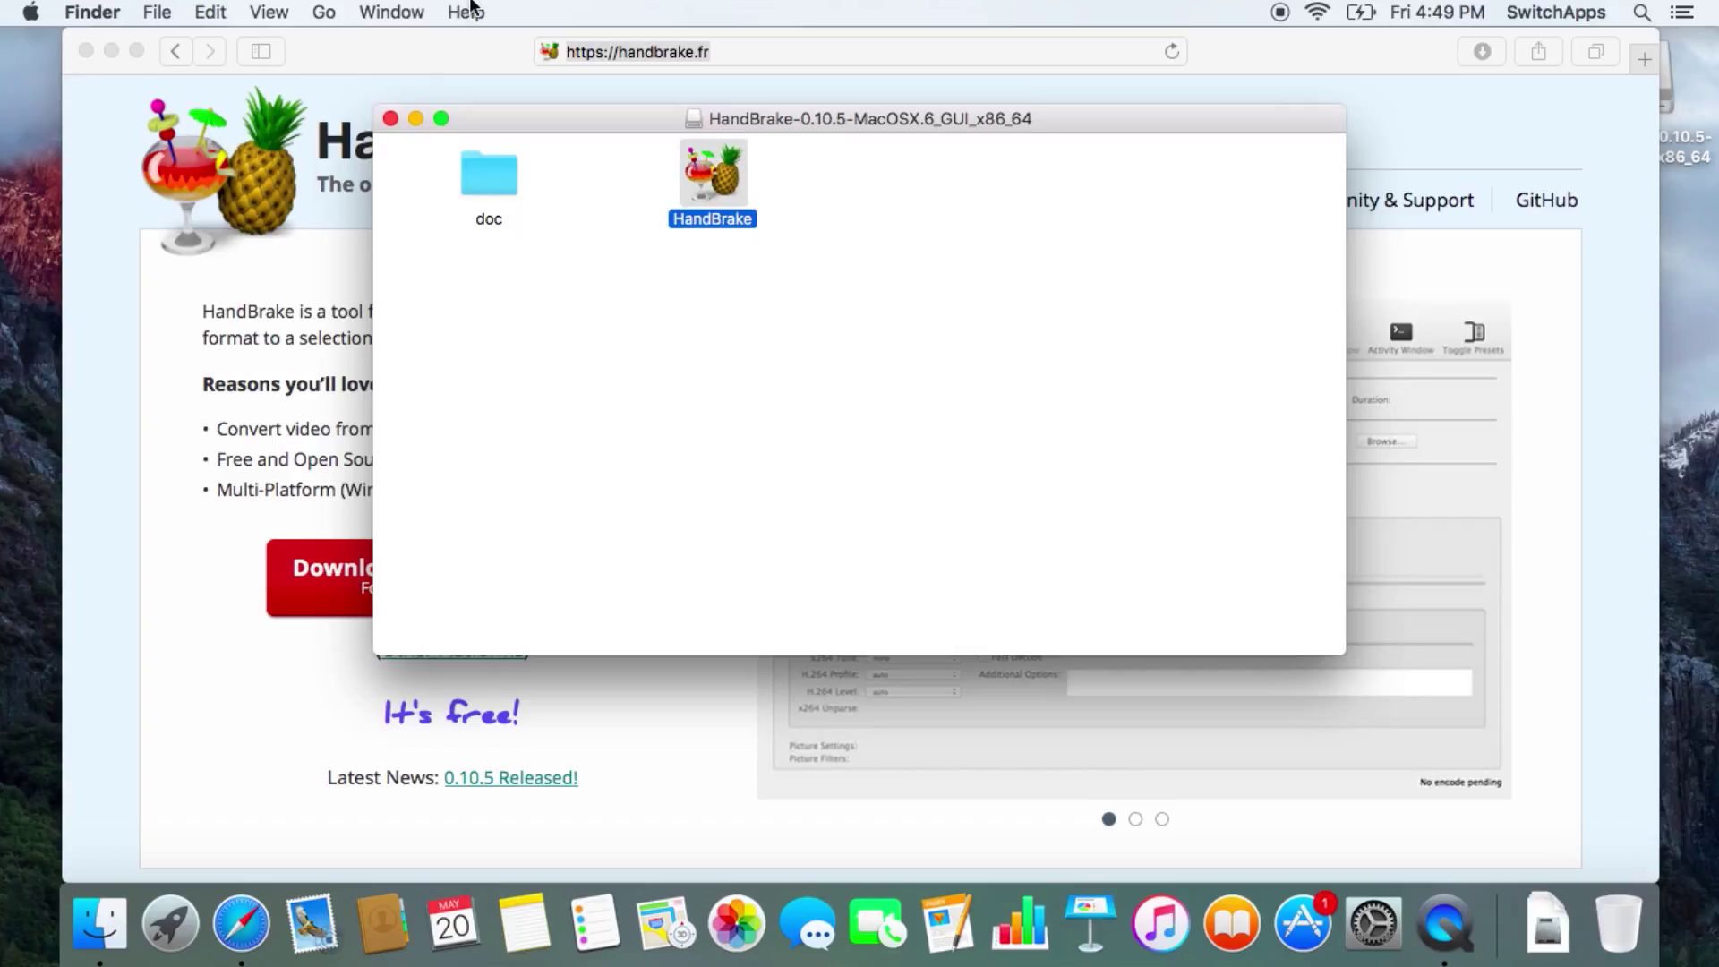
pyautogui.click(157, 13)
pyautogui.click(917, 260)
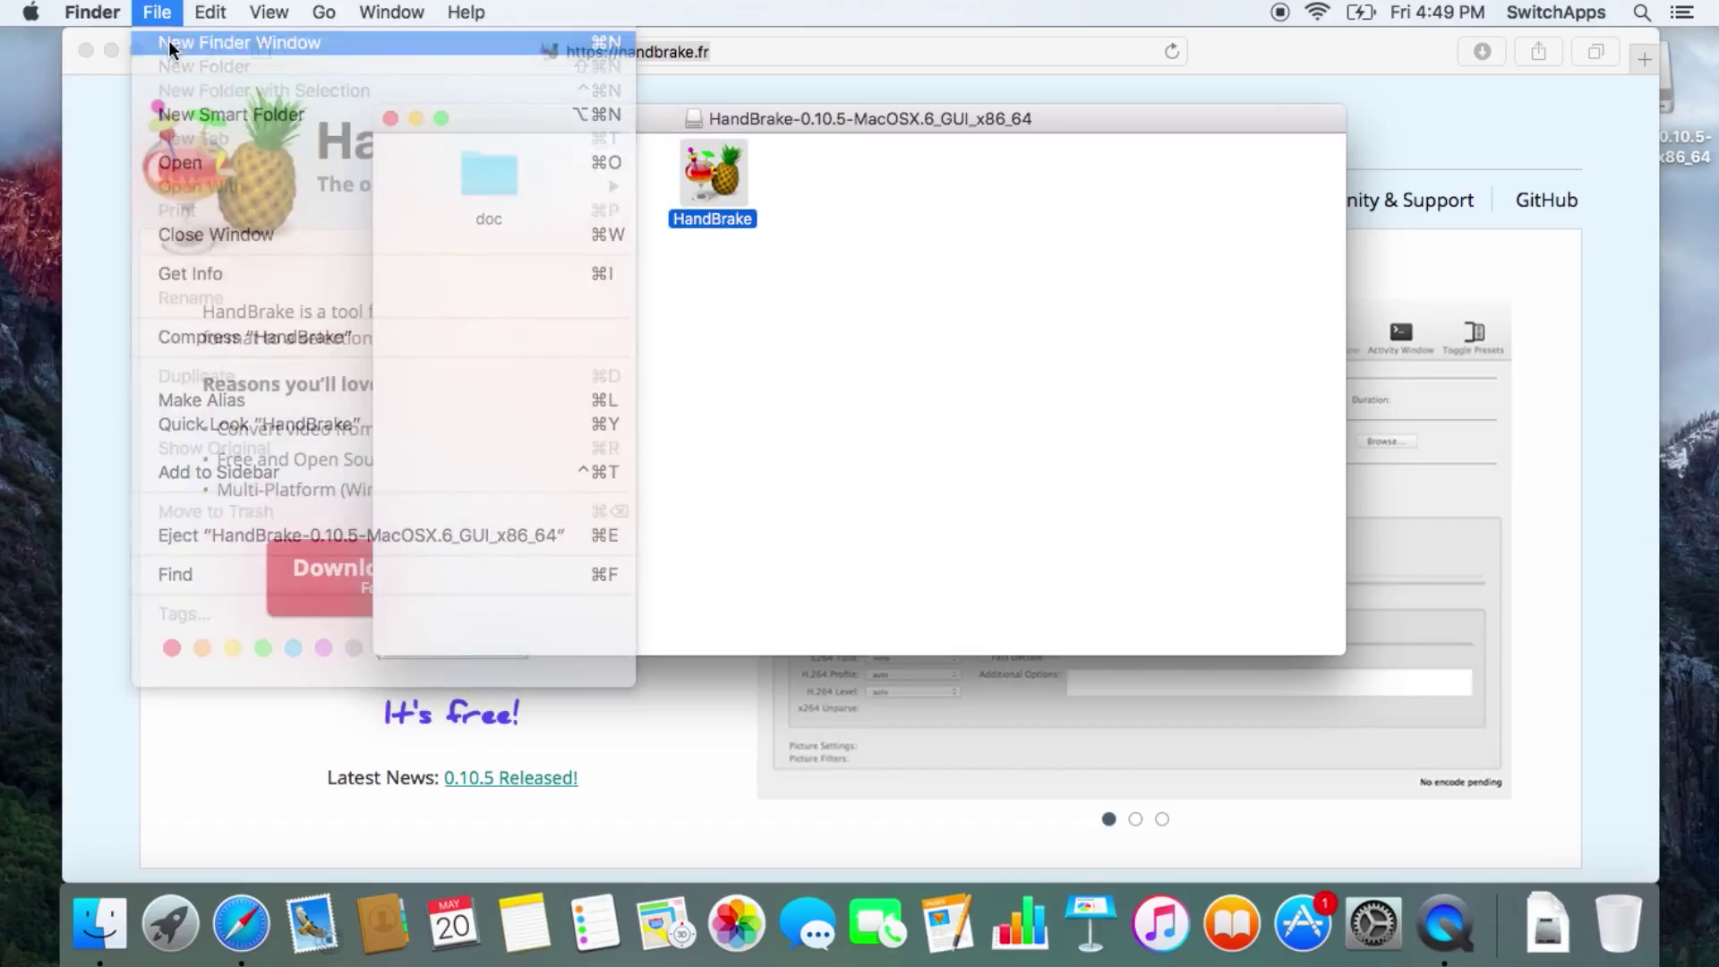
pyautogui.click(721, 173)
pyautogui.moveTo(720, 173); pyautogui.dragTo(792, 431)
pyautogui.click(792, 423)
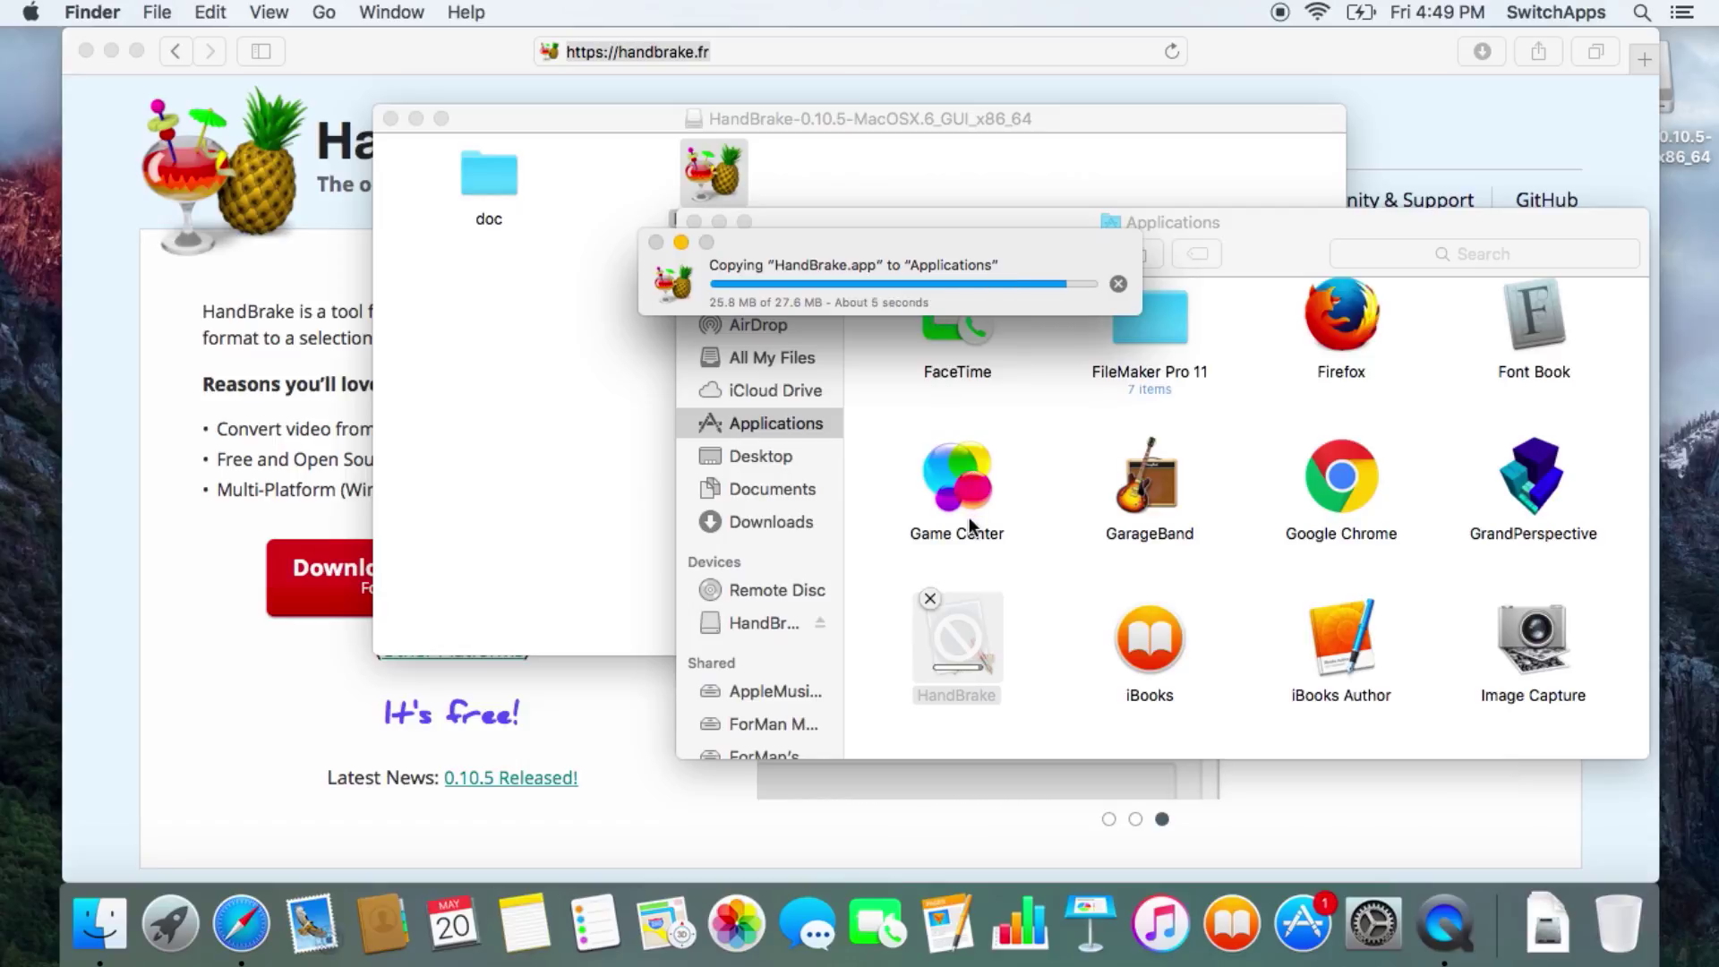
pyautogui.moveTo(975, 638); pyautogui.dragTo(1396, 956)
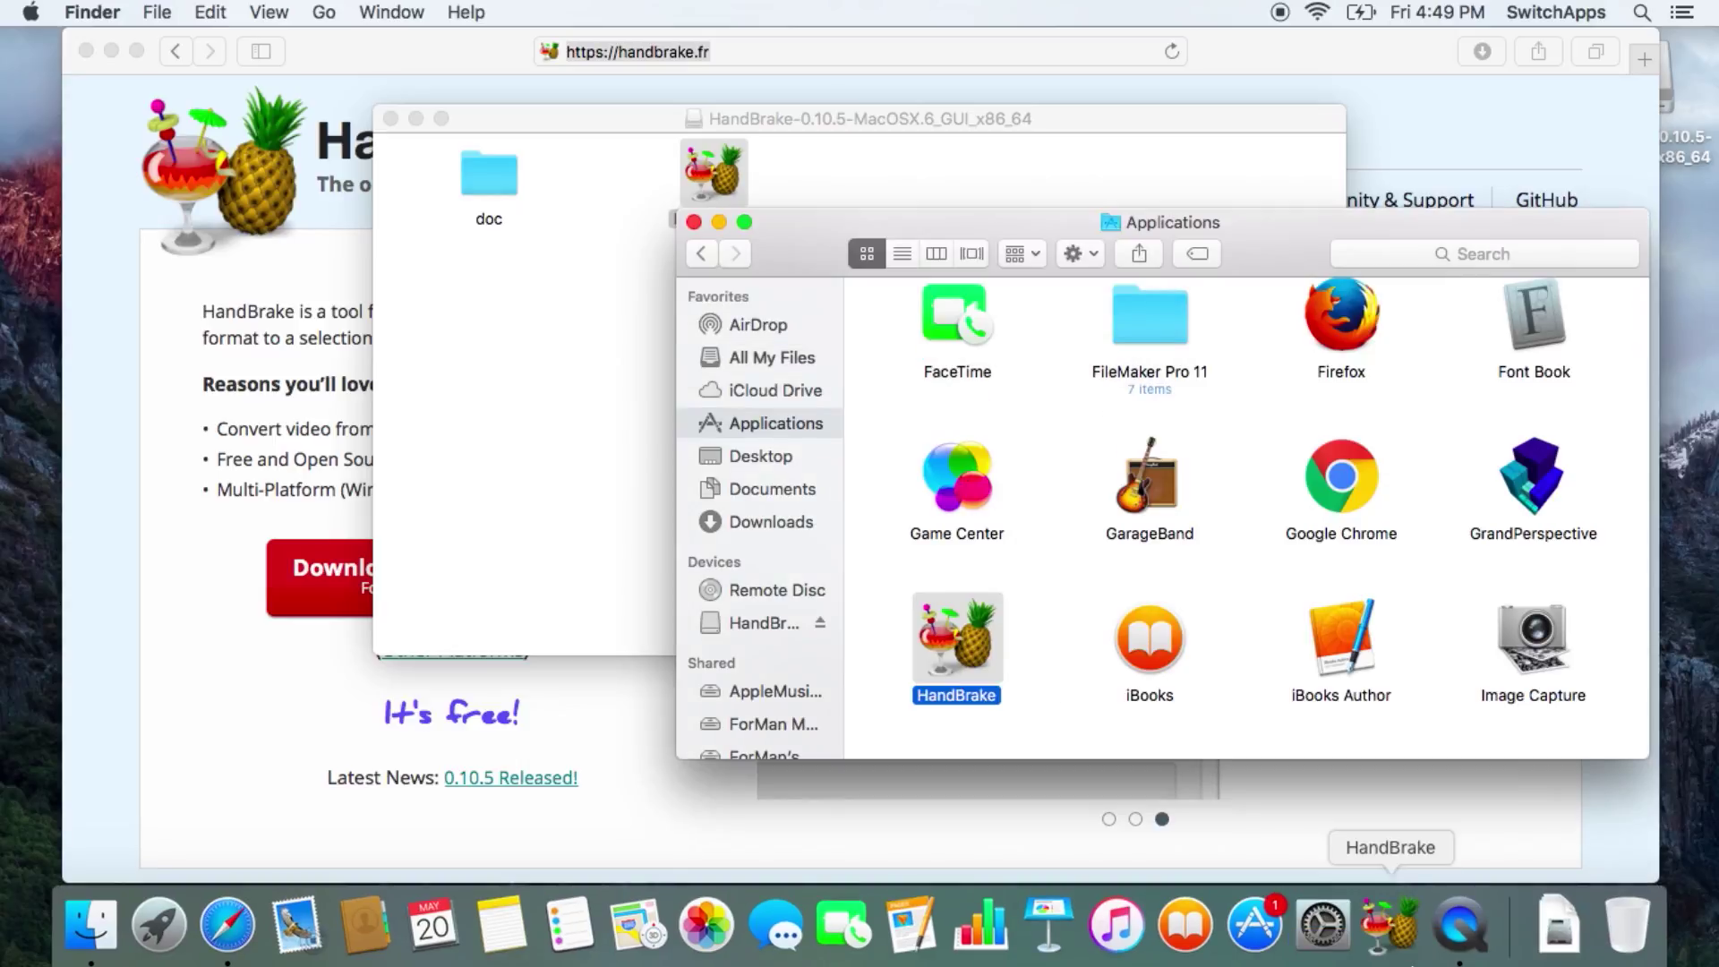
# - Open HandBrake via its context menu past the unidentified-developer block, then close both Finder windows
pyautogui.click(1390, 926)
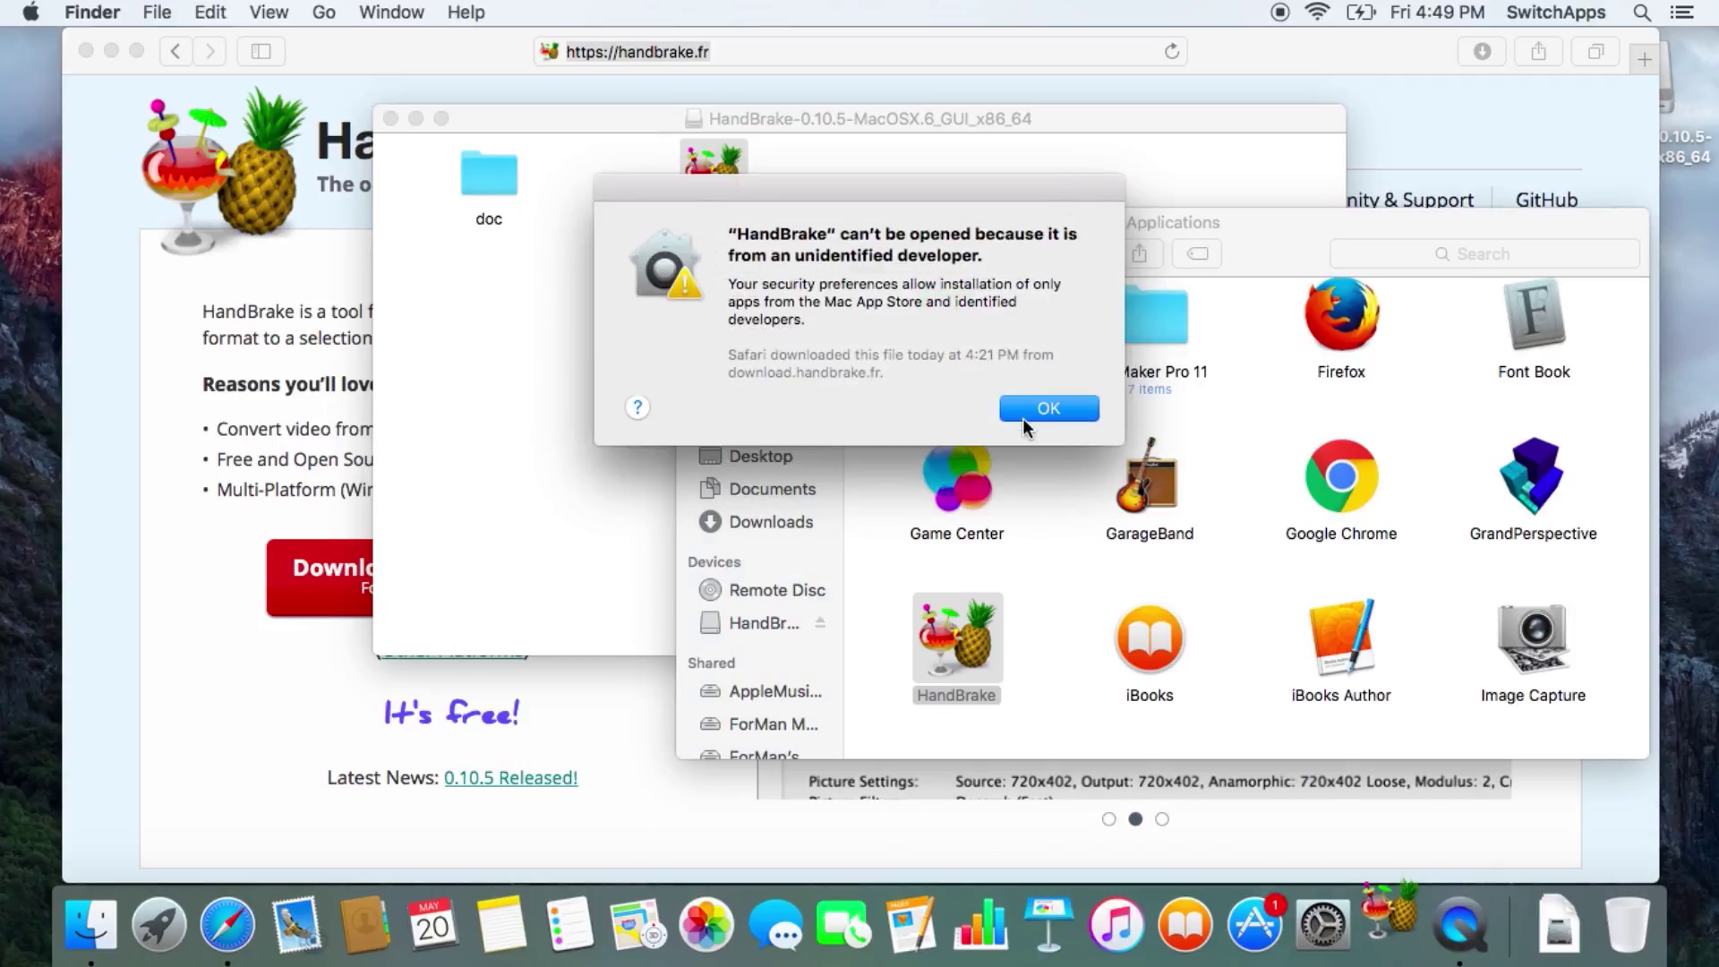
pyautogui.click(1053, 413)
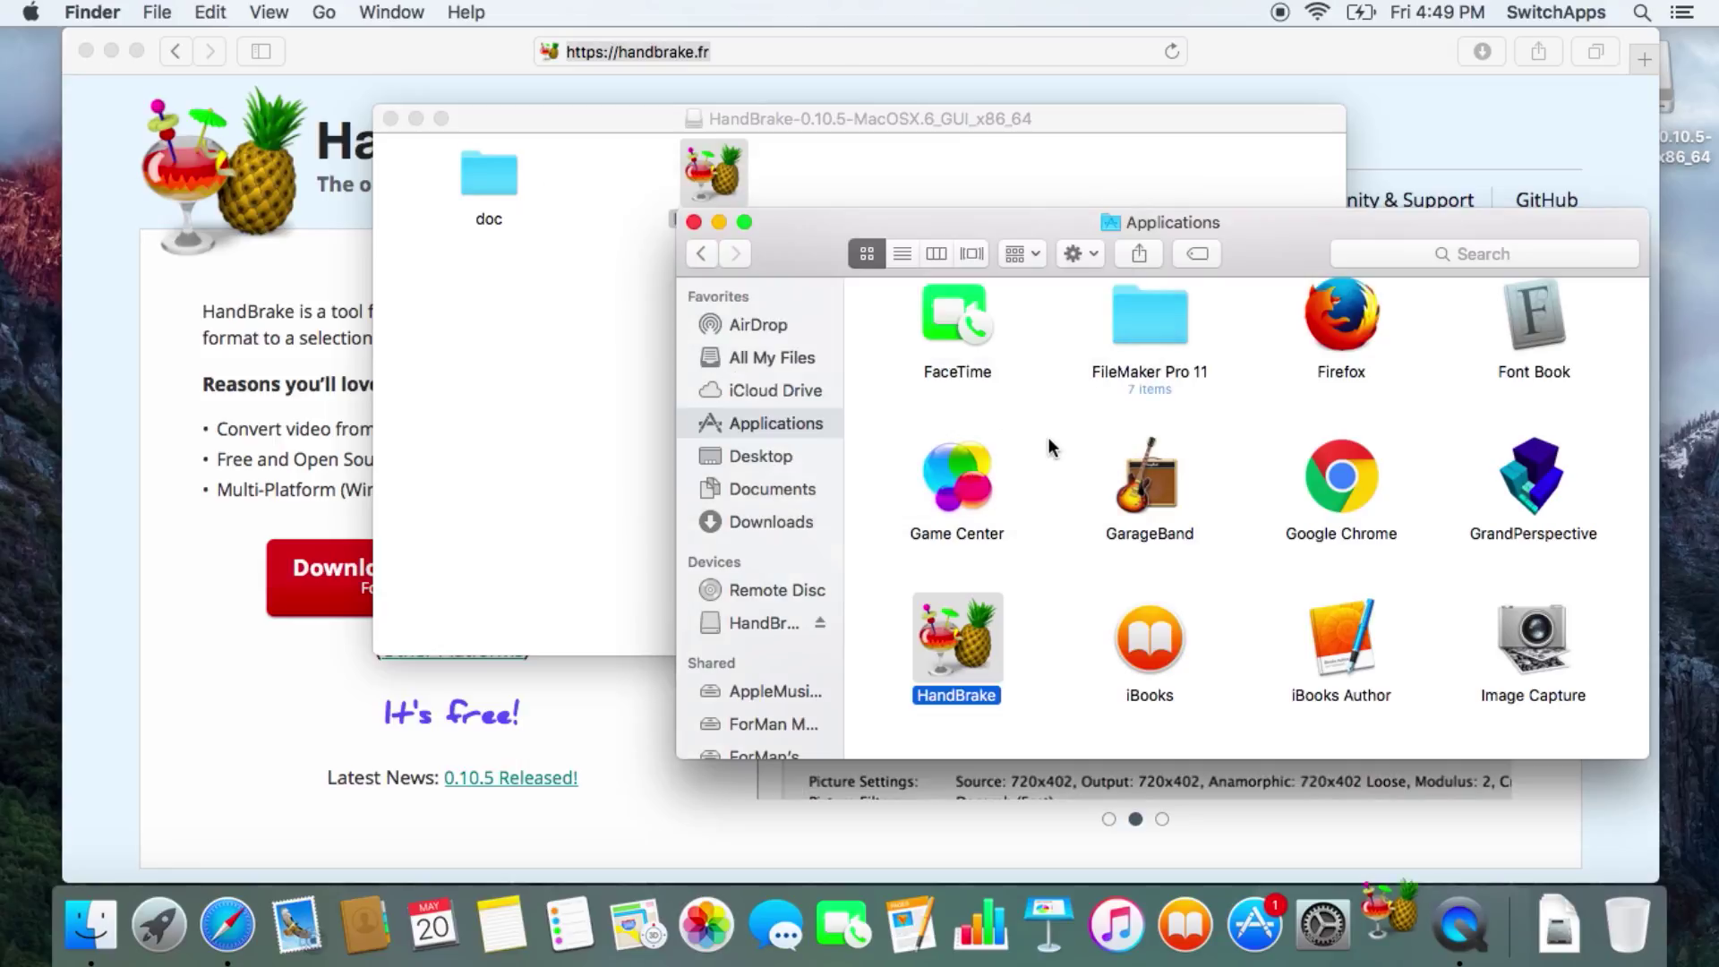
pyautogui.rightClick(965, 625)
pyautogui.click(1018, 397)
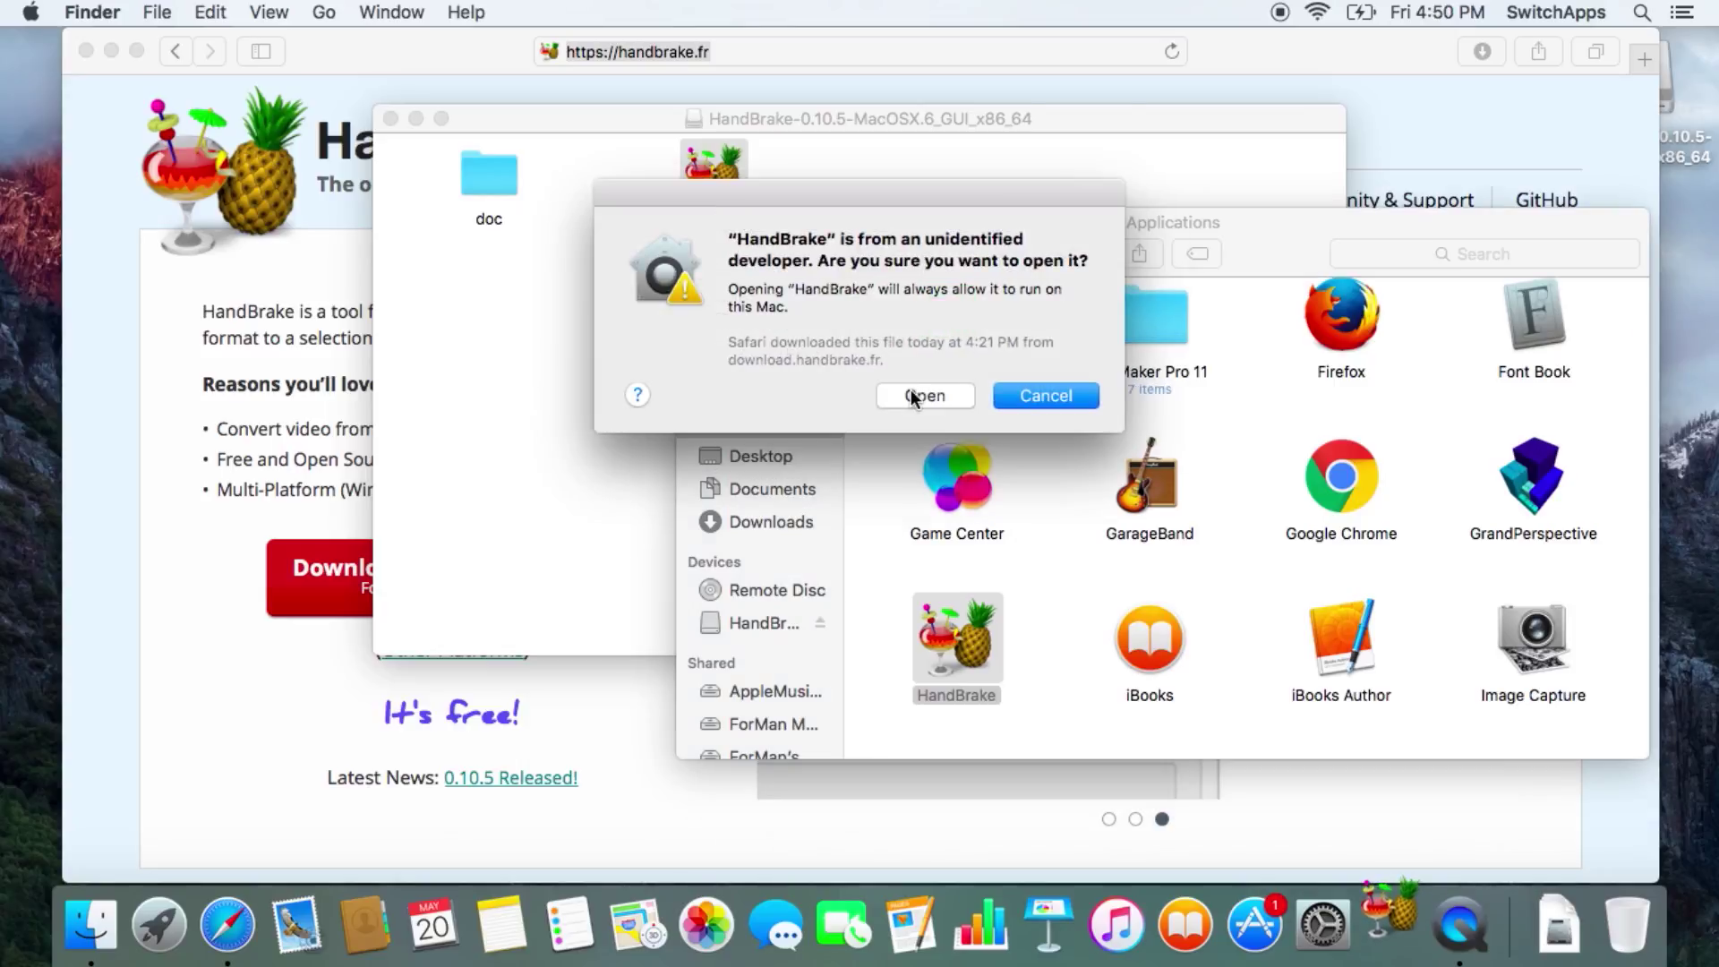
pyautogui.click(911, 389)
pyautogui.click(695, 221)
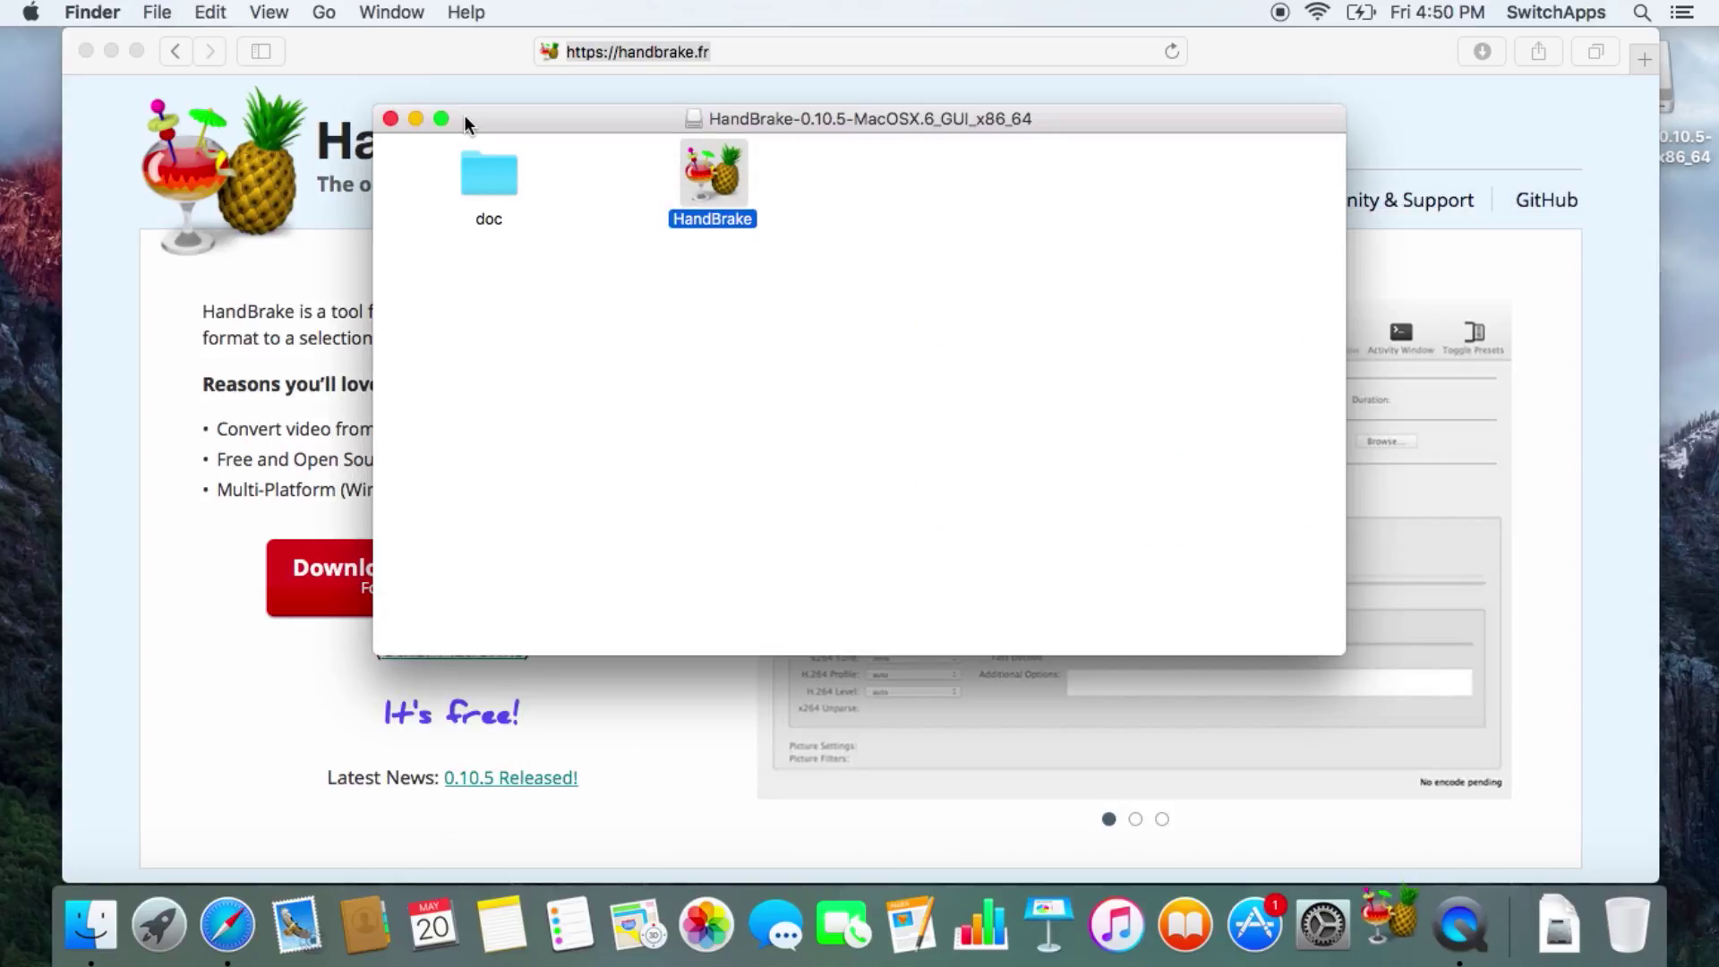
pyautogui.click(391, 118)
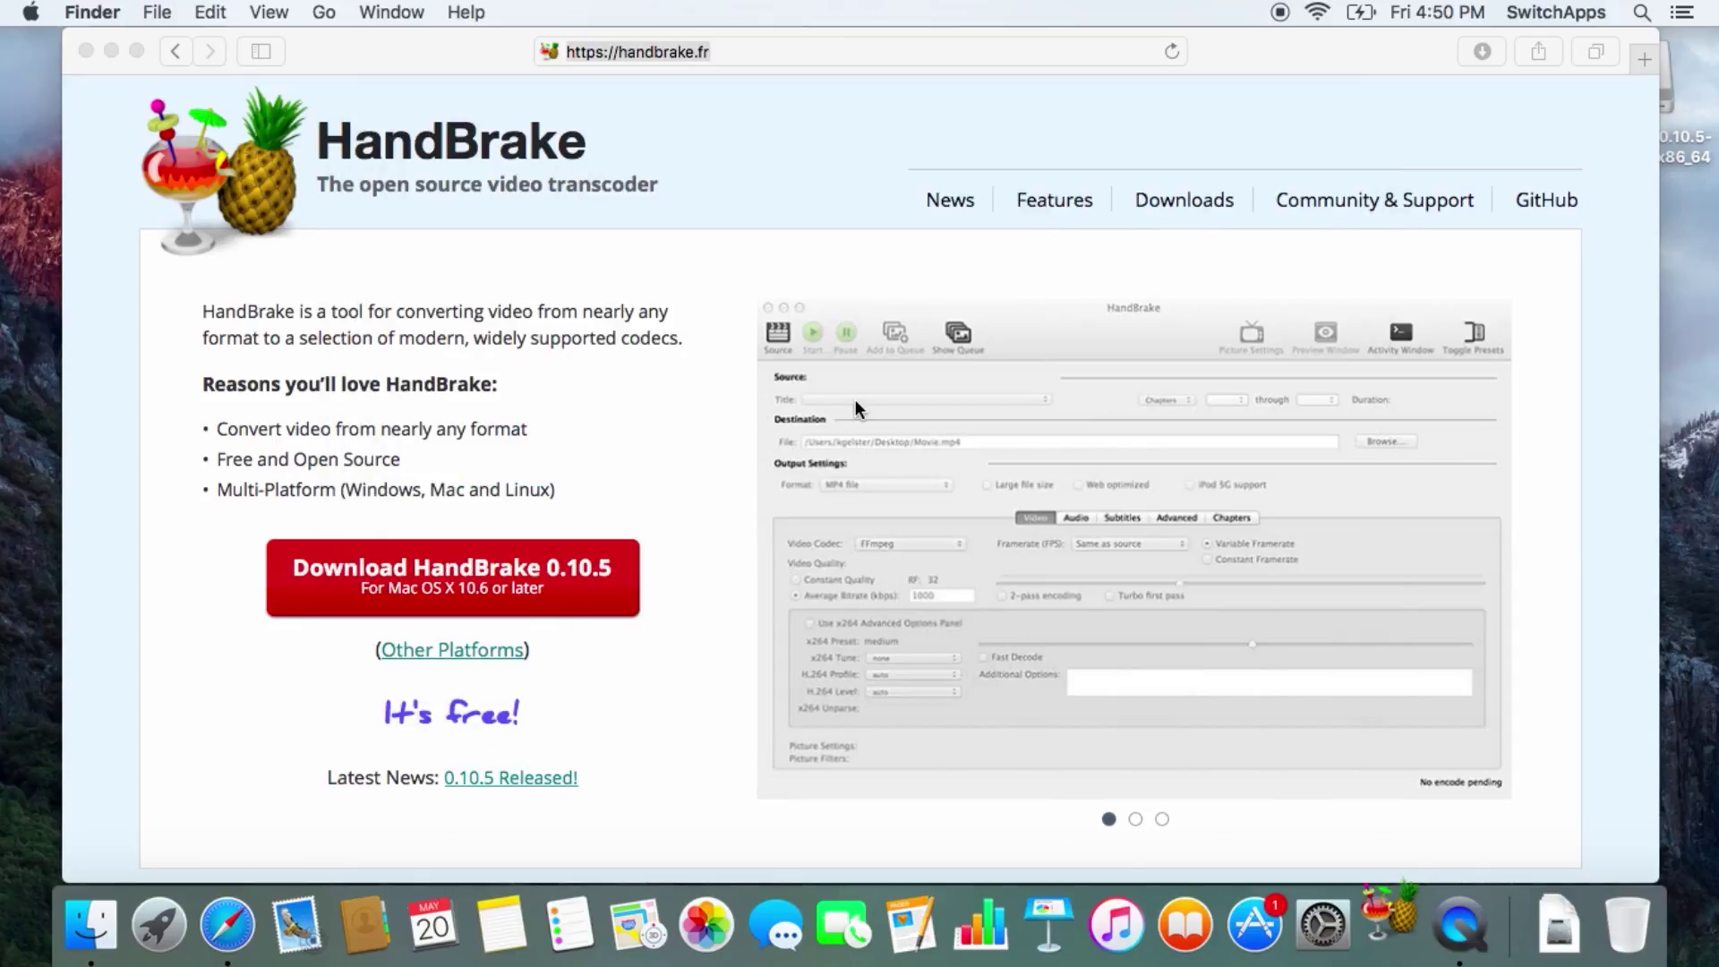
# - Hide Safari and load the Apple iPhone5s Touch .mov from Downloads as HandBrake's source
pyautogui.click(739, 472)
pyautogui.press('super+h')
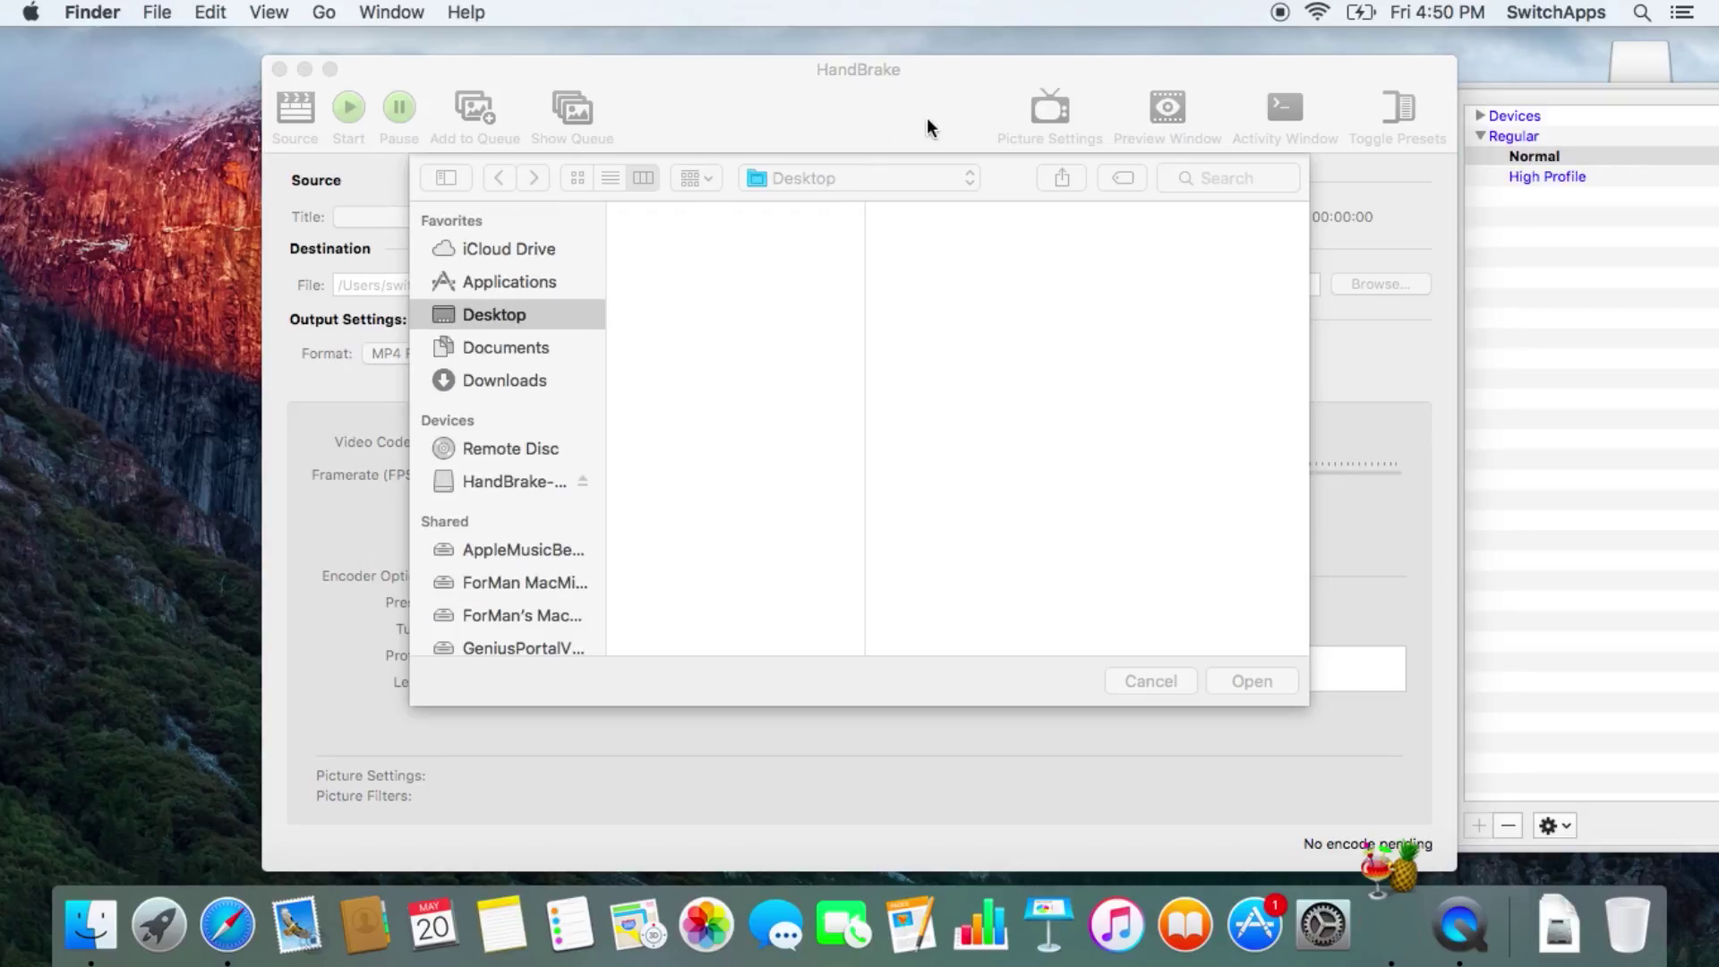
pyautogui.moveTo(951, 67); pyautogui.dragTo(792, 61)
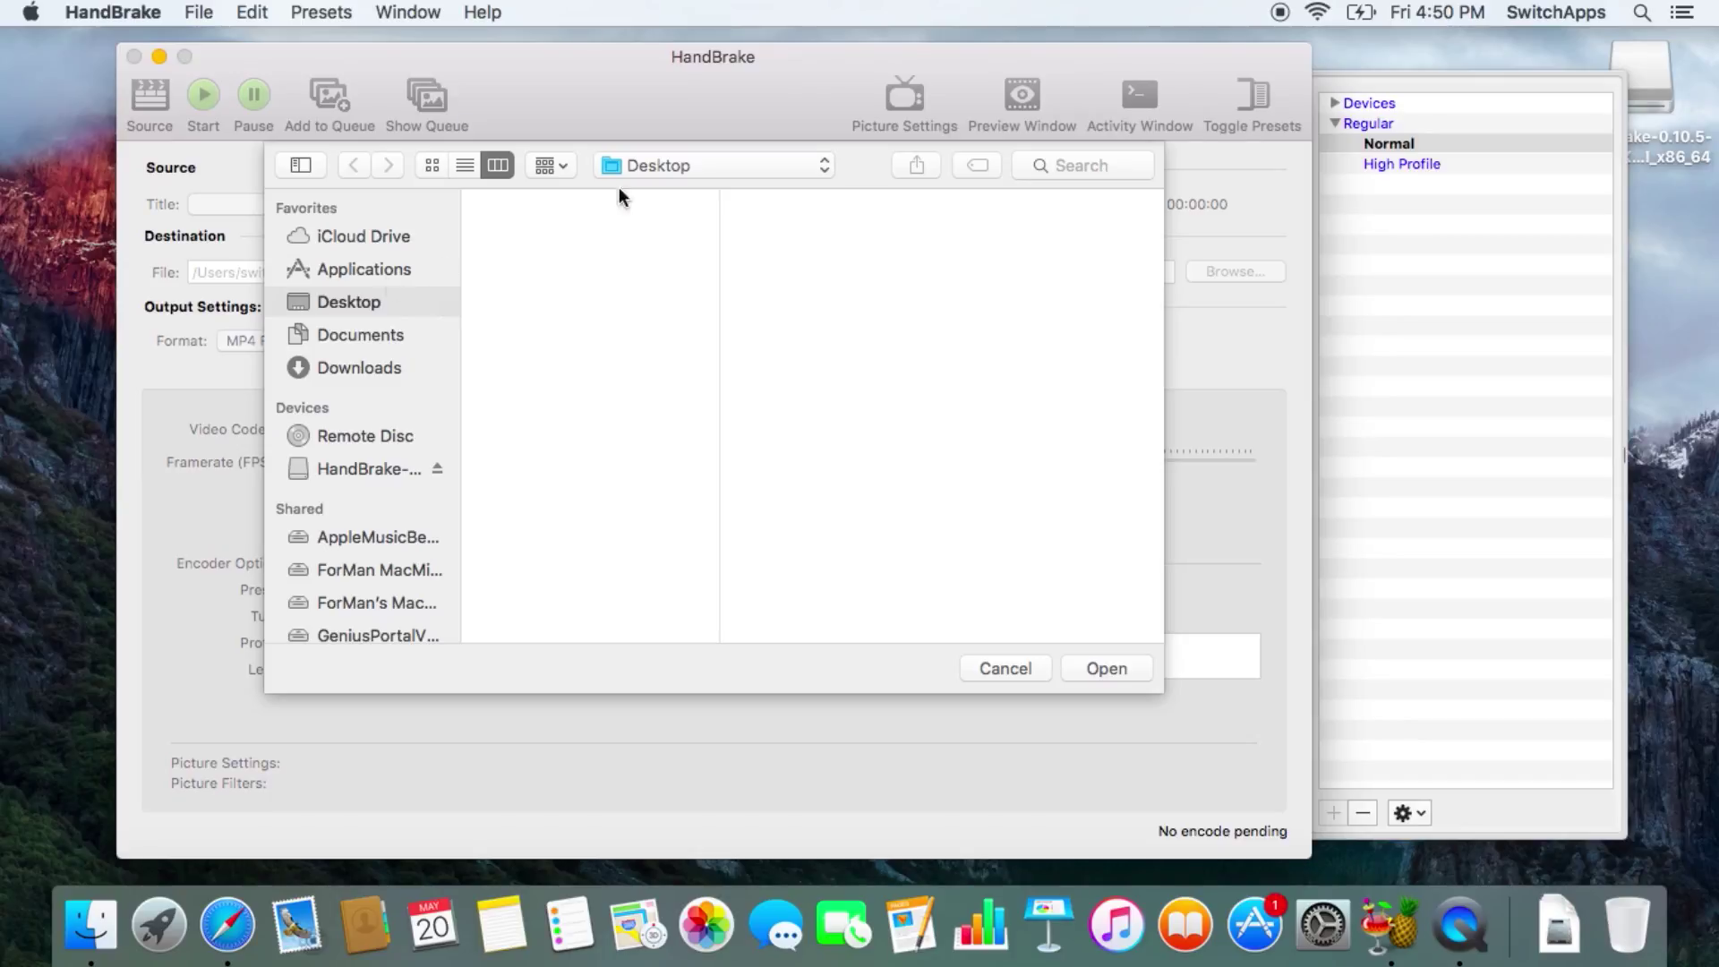
pyautogui.click(368, 374)
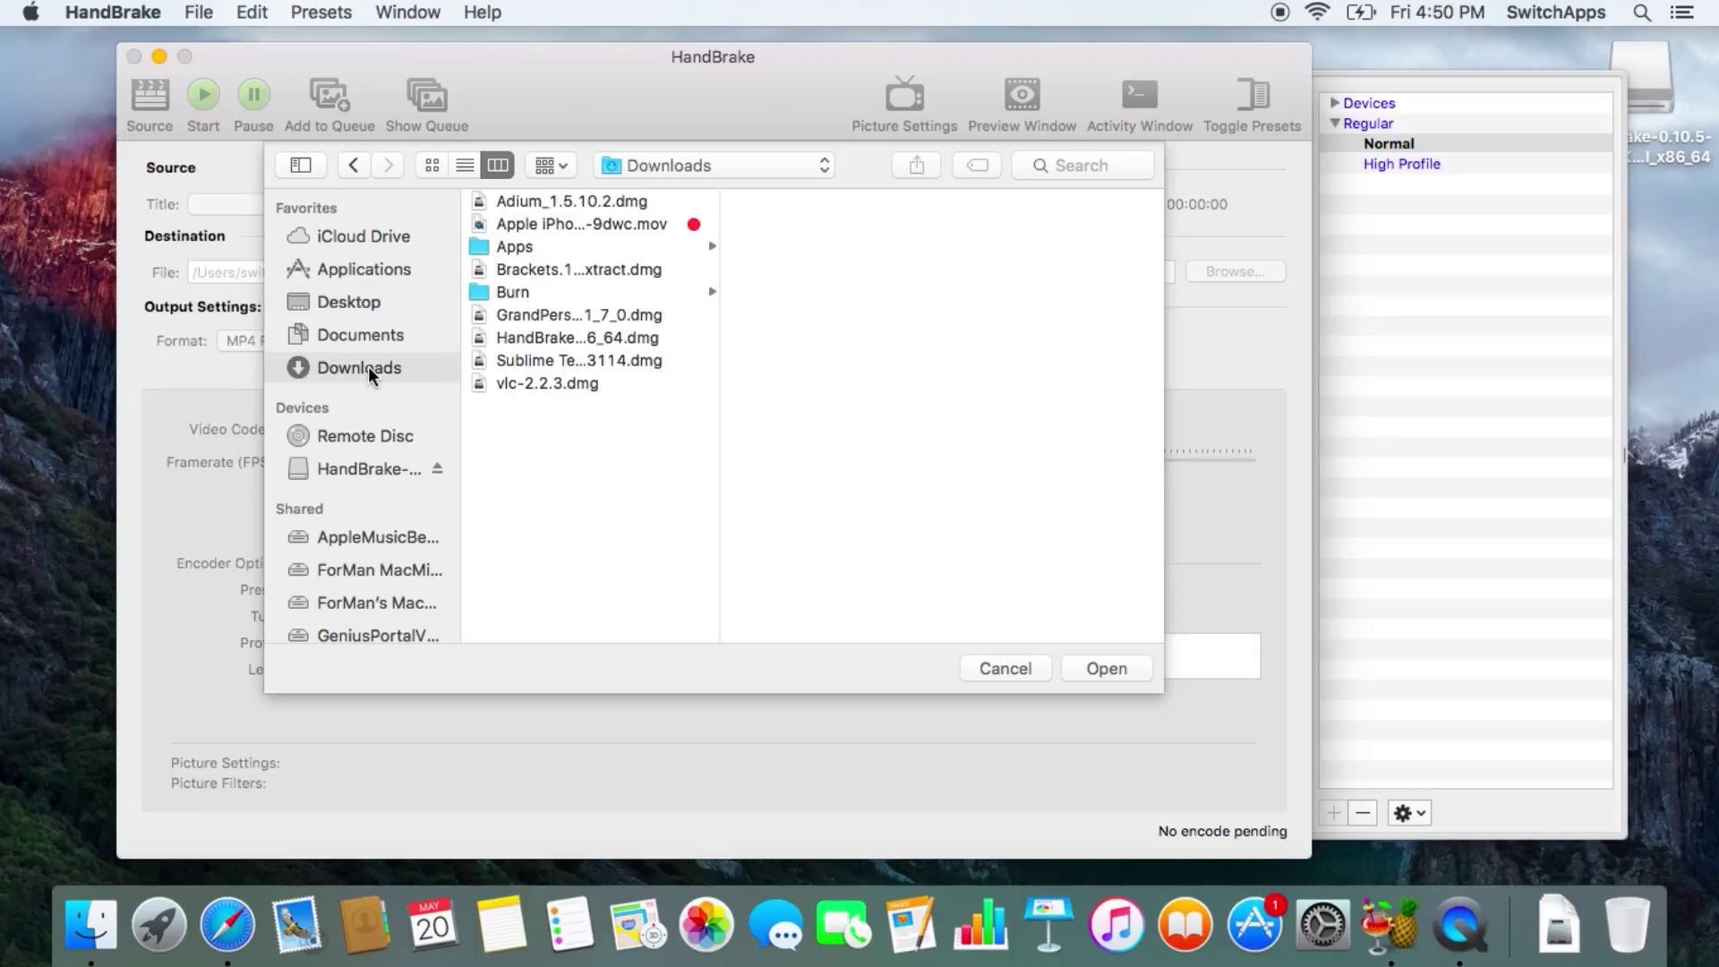
pyautogui.click(596, 224)
pyautogui.click(1103, 667)
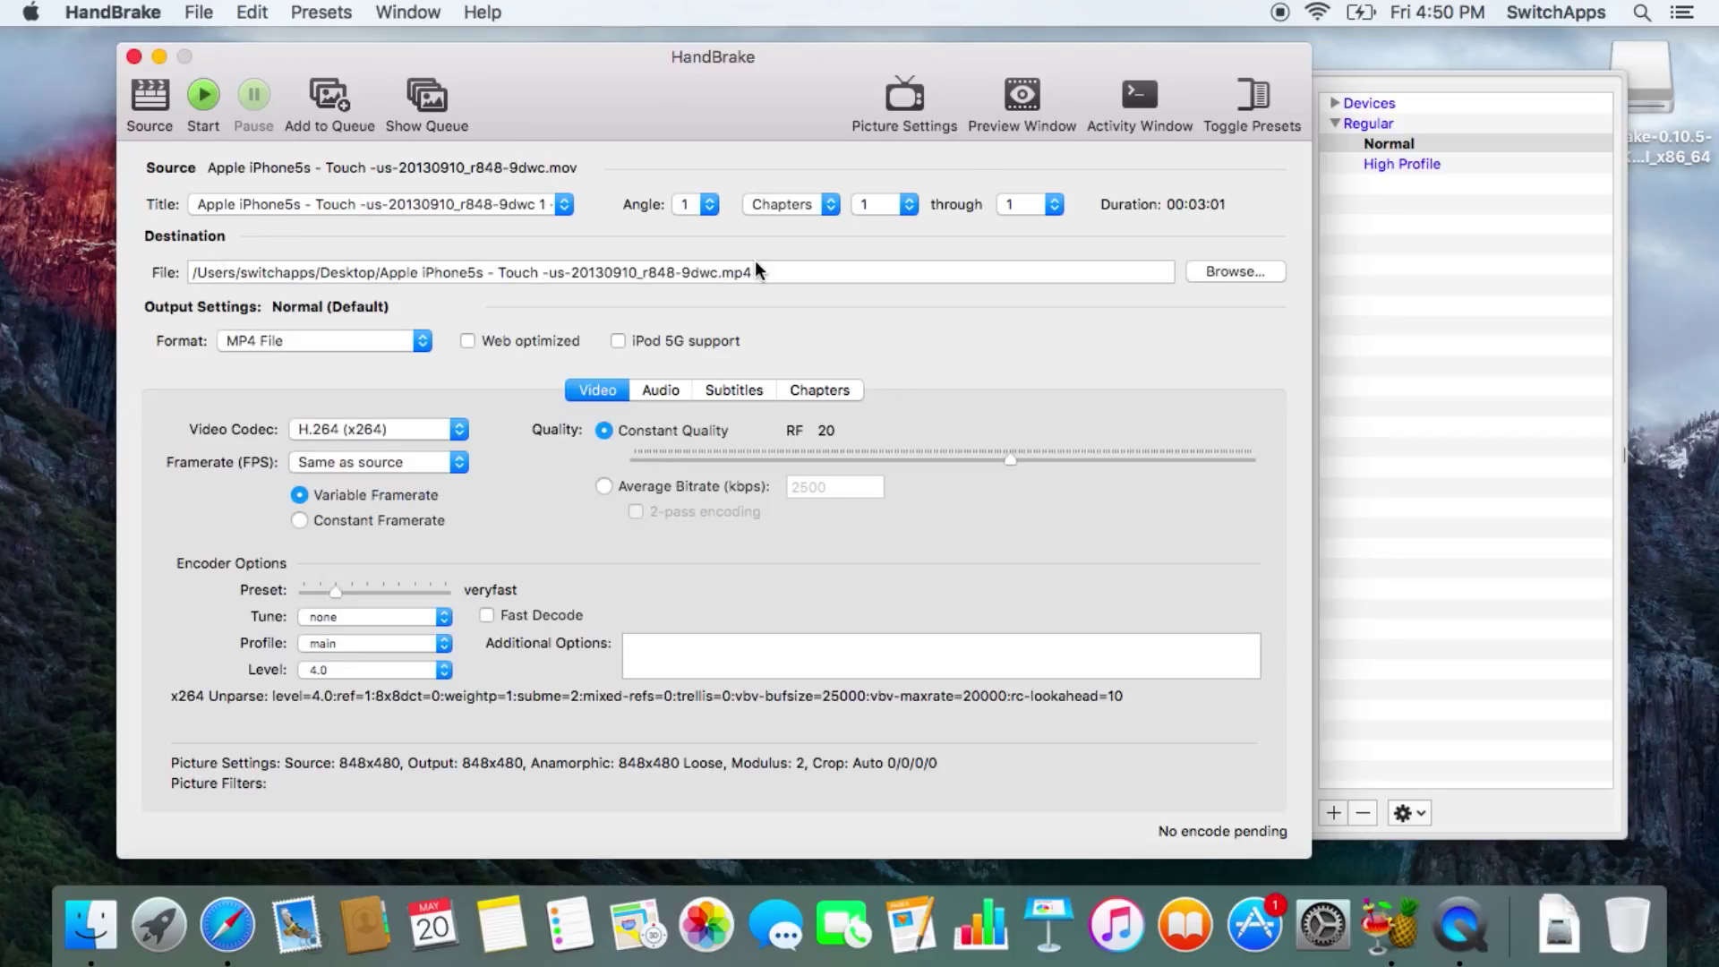
# - Try the AppleTV, Android Tablet and Windows Phone 8 Devices presets, settling on iPhone & iPod touch
pyautogui.click(1336, 103)
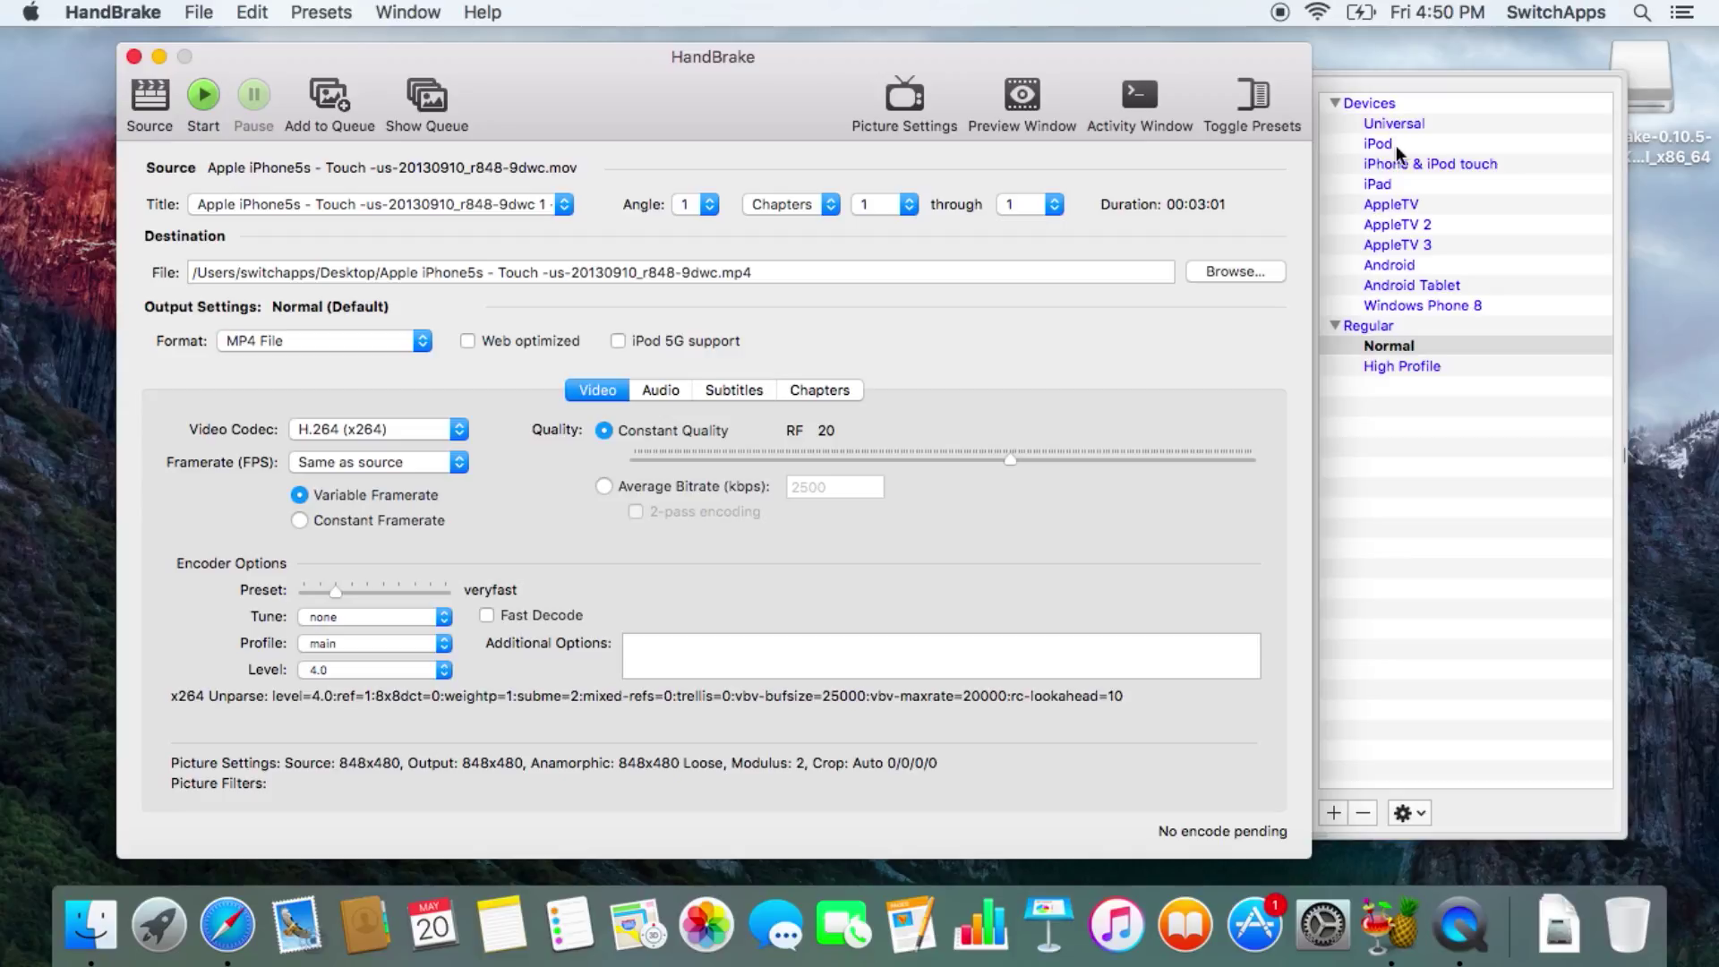
pyautogui.click(1420, 203)
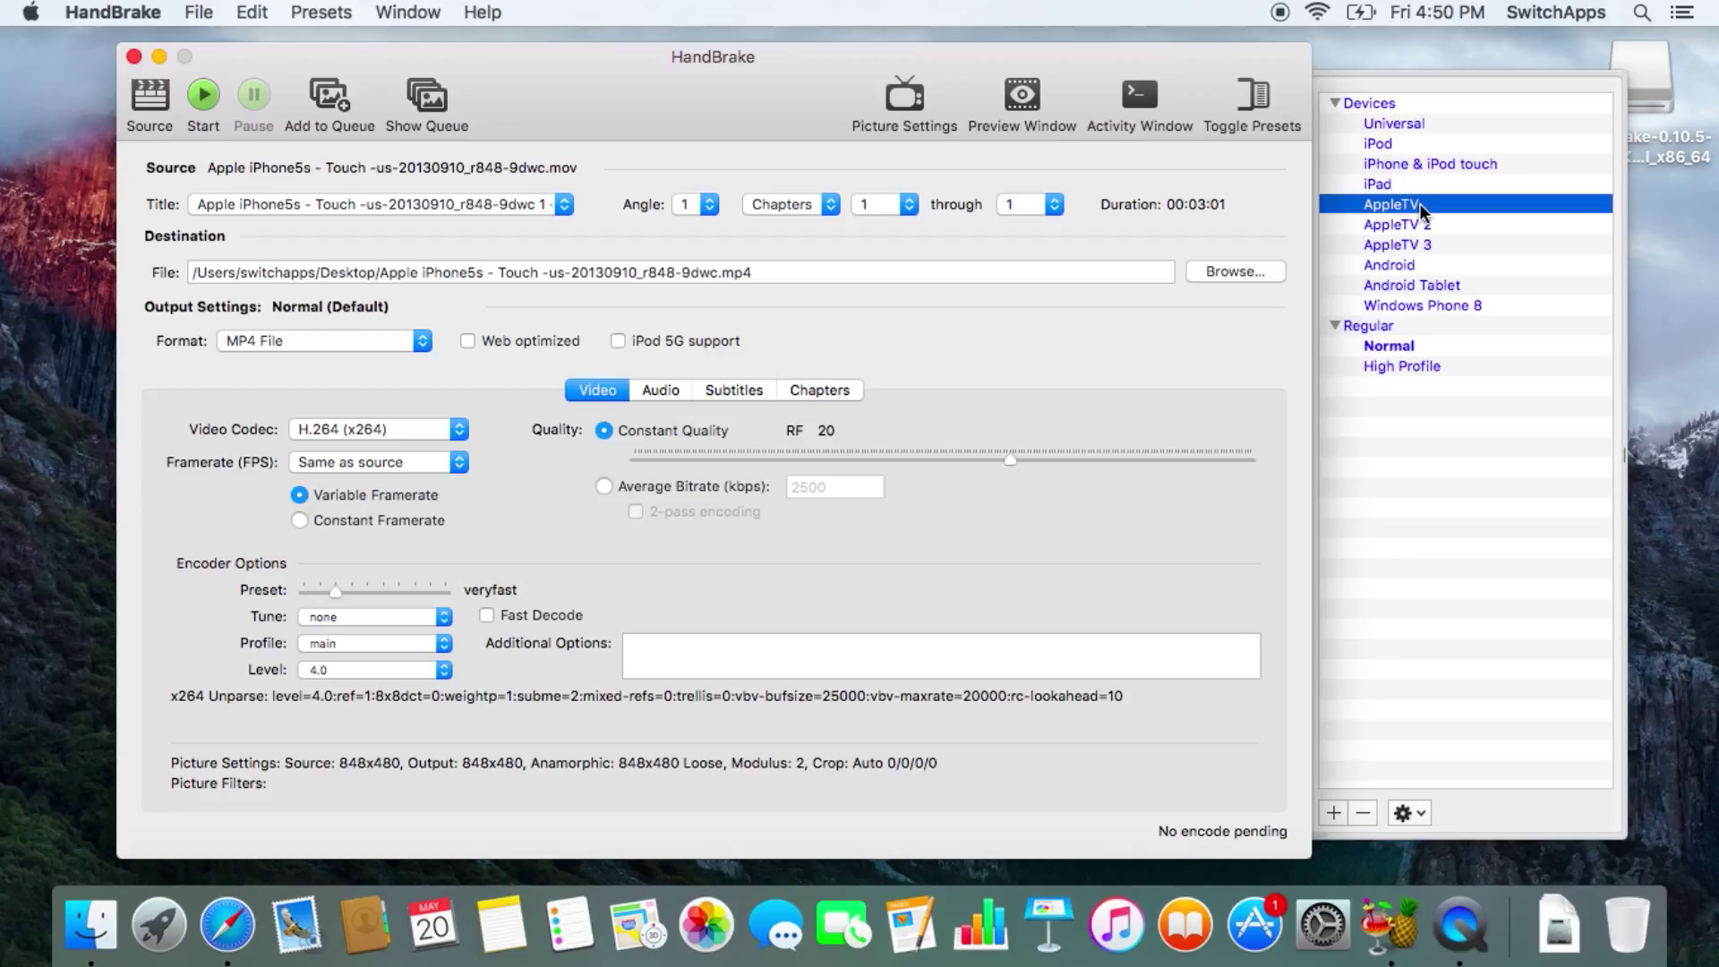
pyautogui.click(1437, 283)
pyautogui.click(1453, 303)
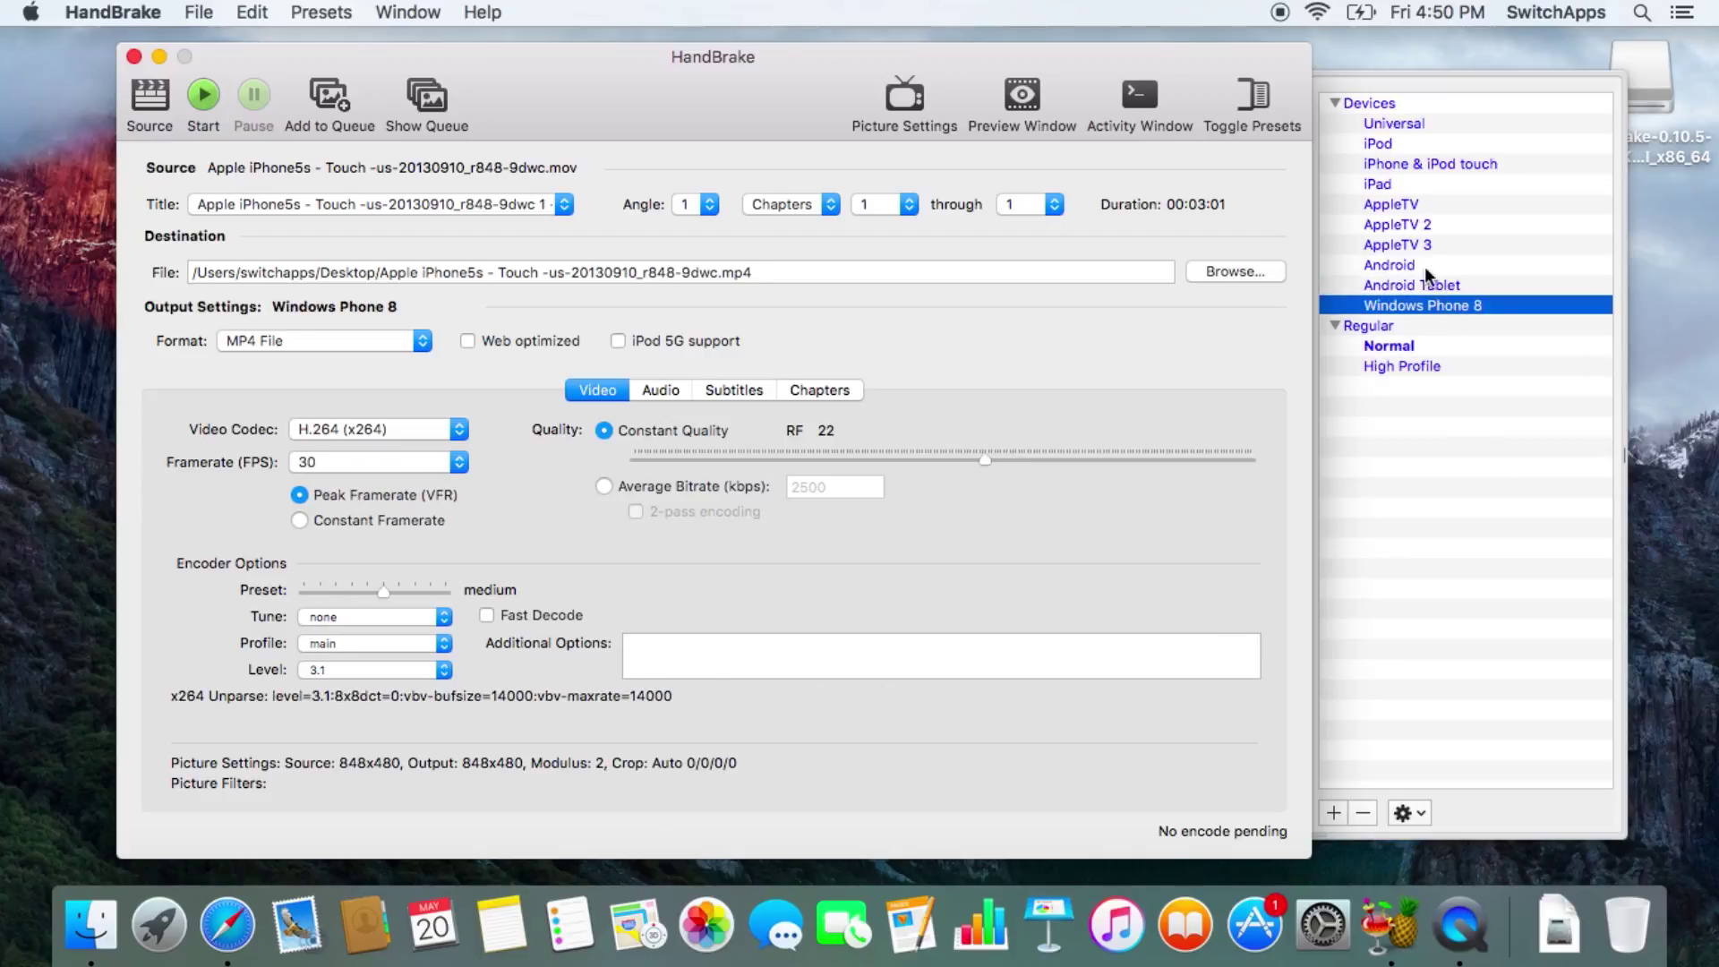
pyautogui.click(1418, 167)
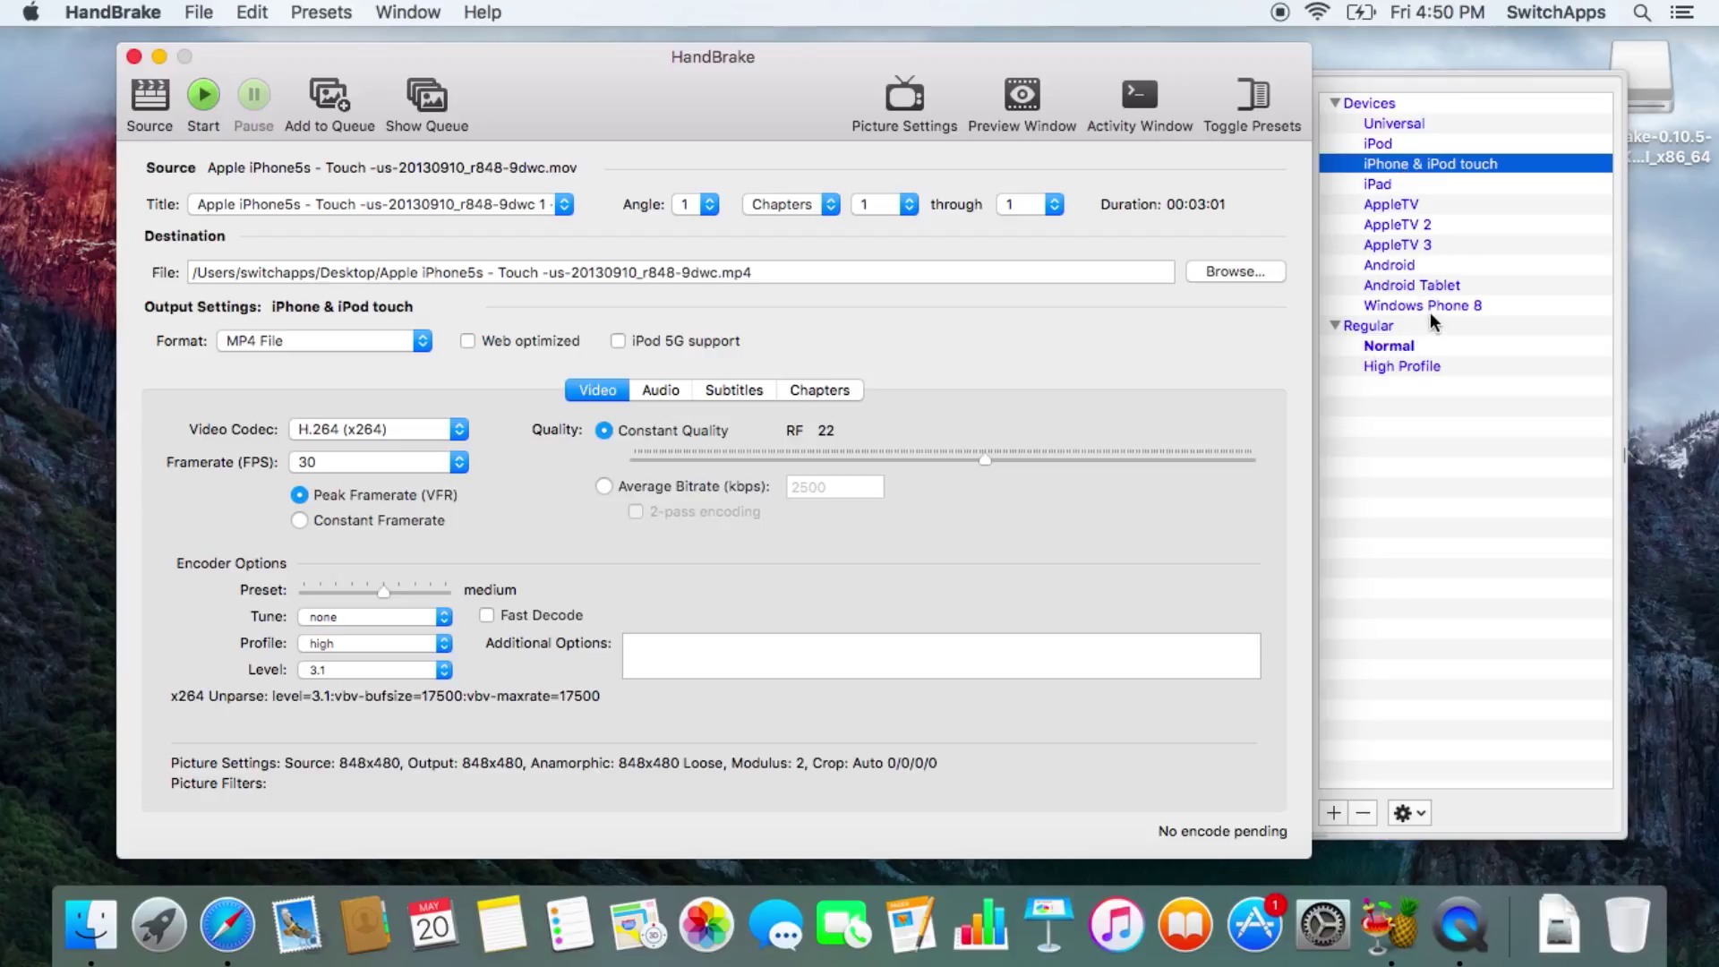
# - Keep MP4 File as the container and review the Audio and Subtitles settings
pyautogui.click(346, 341)
pyautogui.click(255, 396)
pyautogui.click(675, 396)
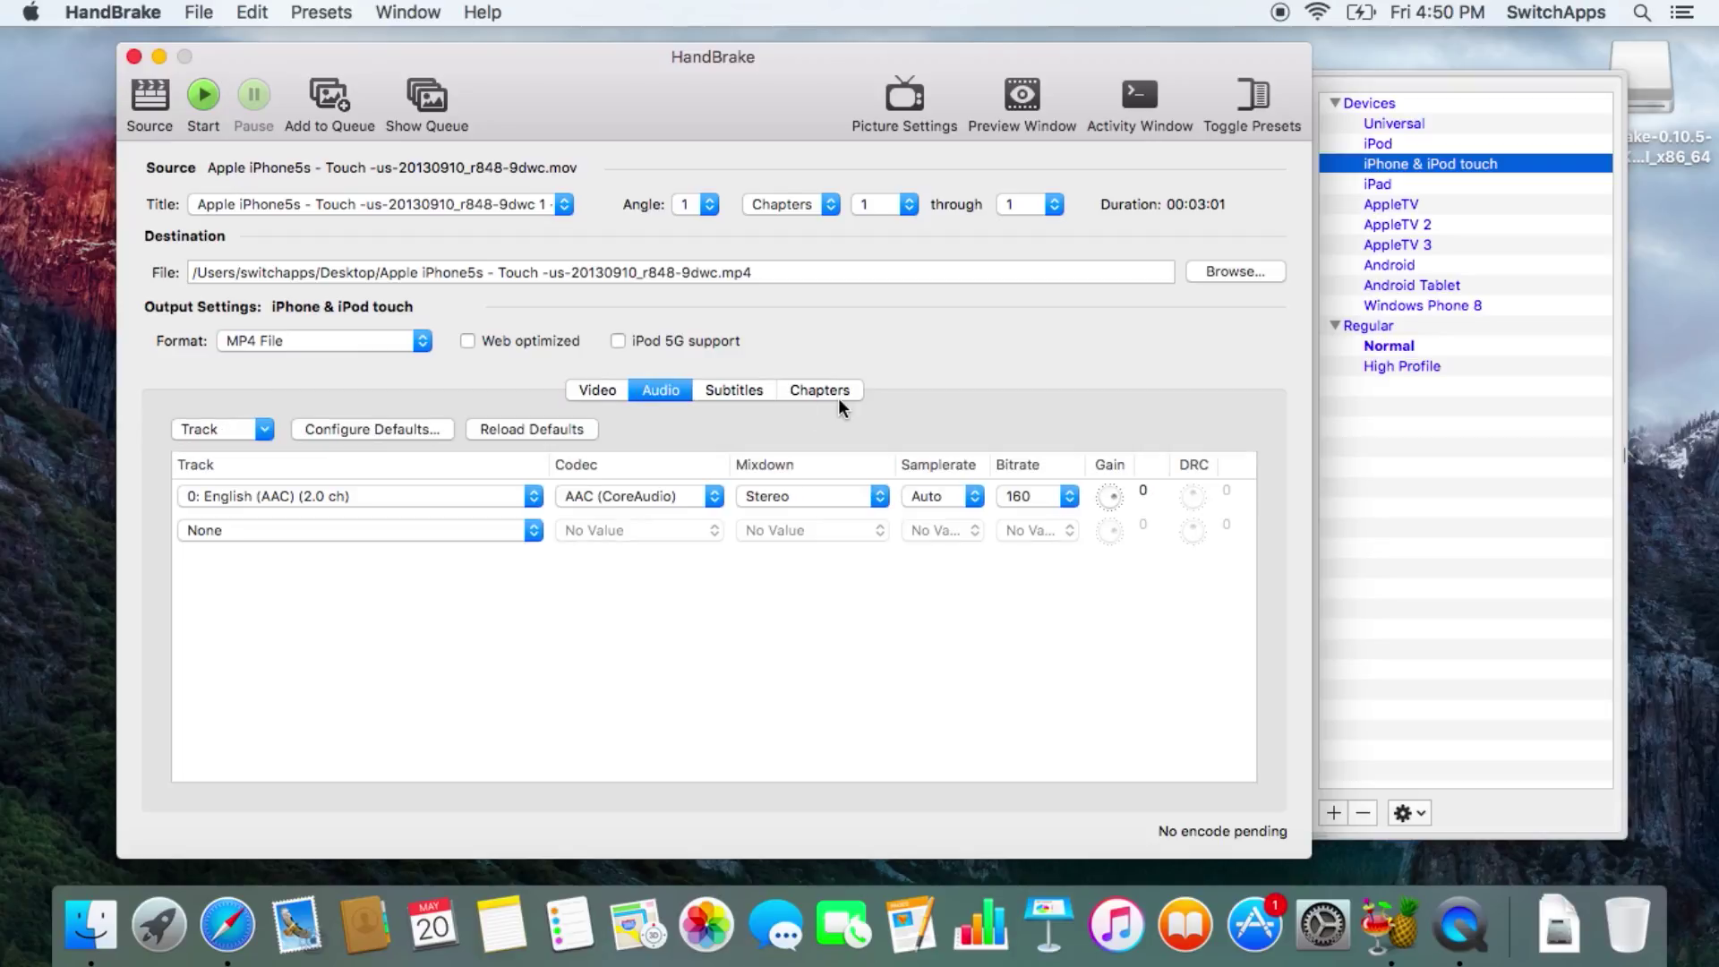
pyautogui.click(747, 400)
pyautogui.click(598, 394)
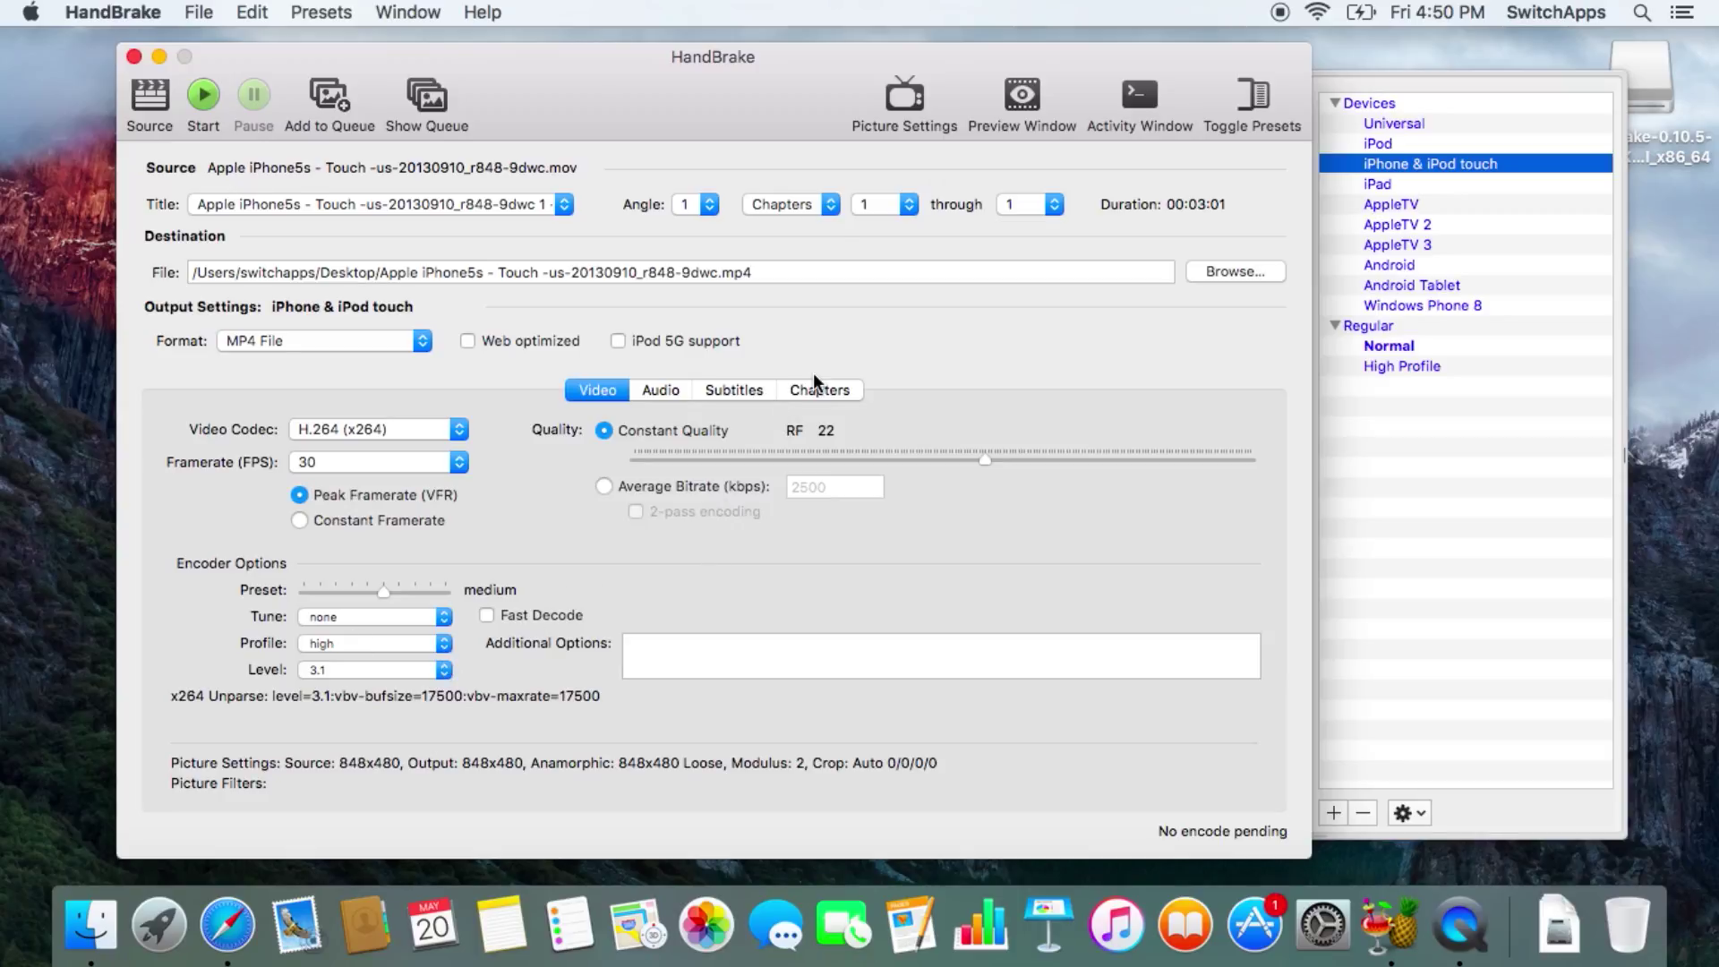
pyautogui.click(913, 95)
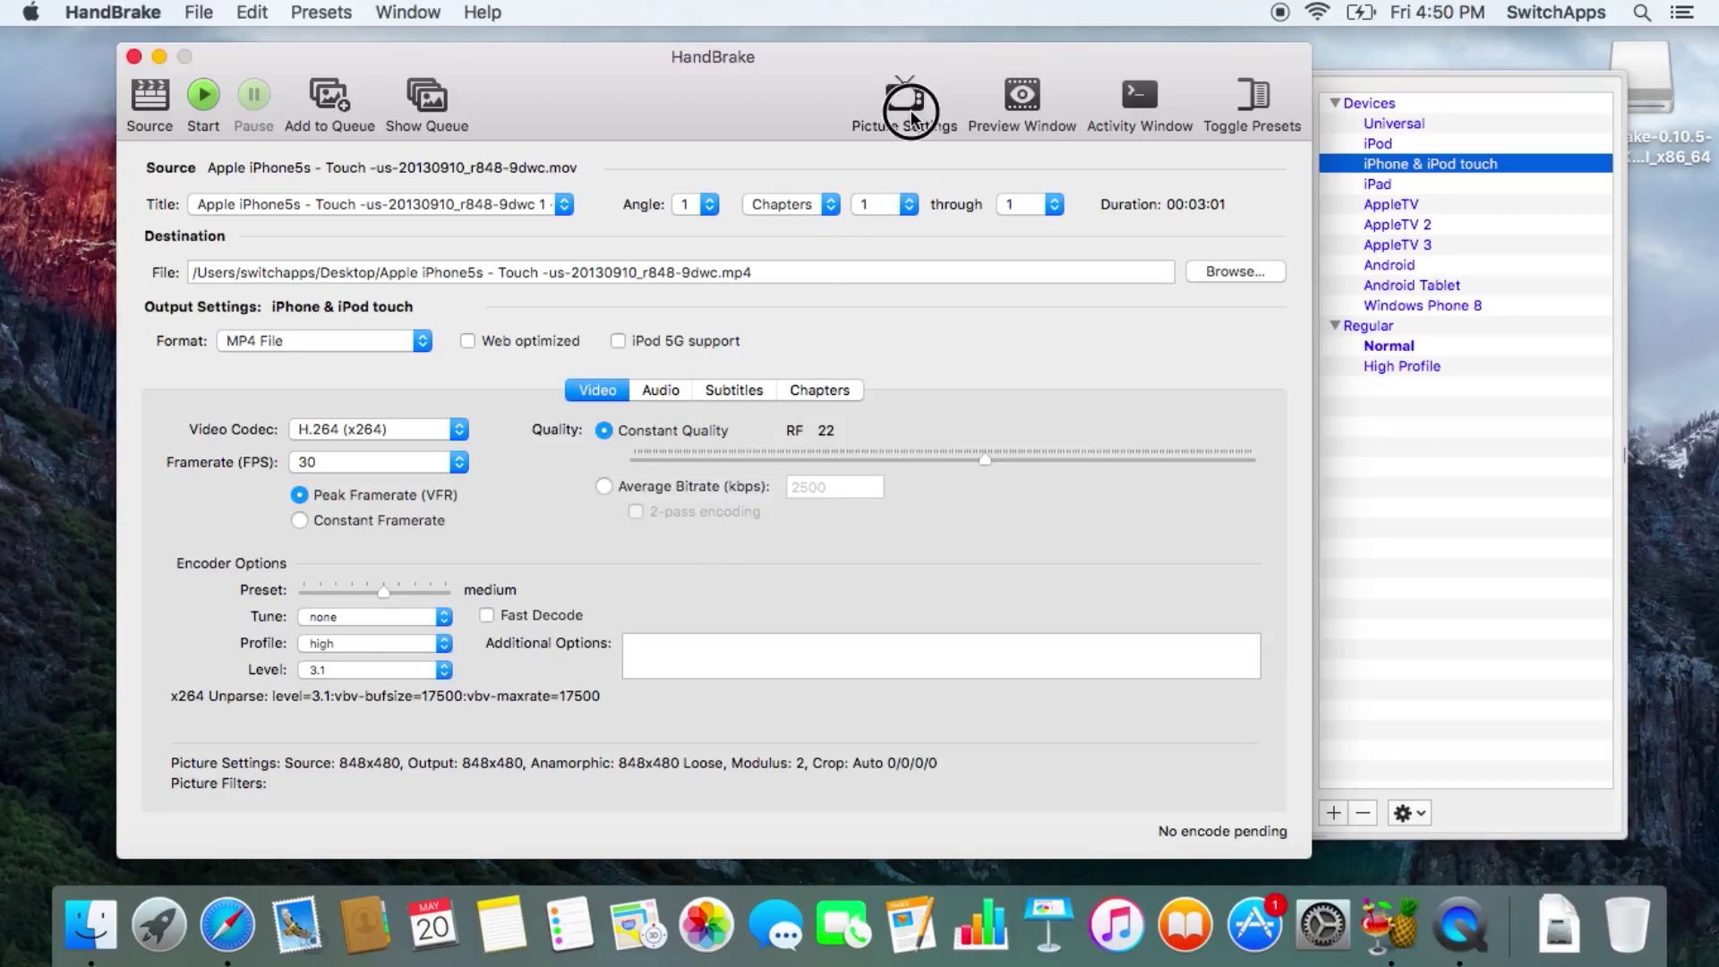
pyautogui.click(1009, 108)
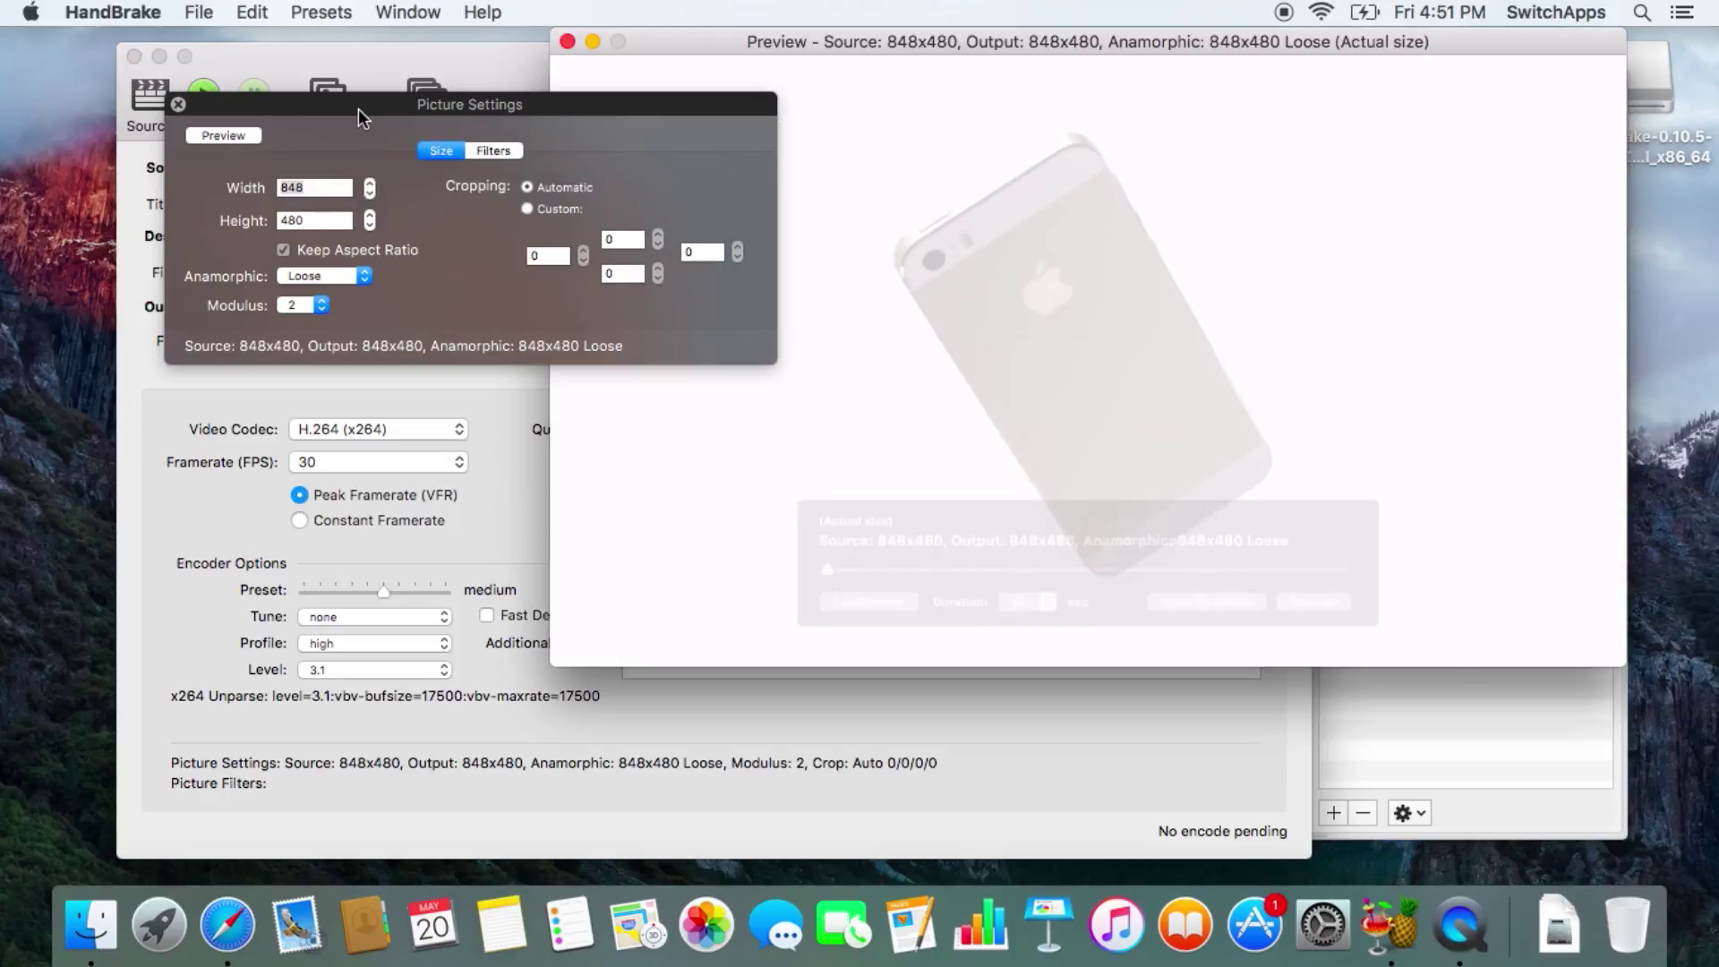
pyautogui.click(266, 103)
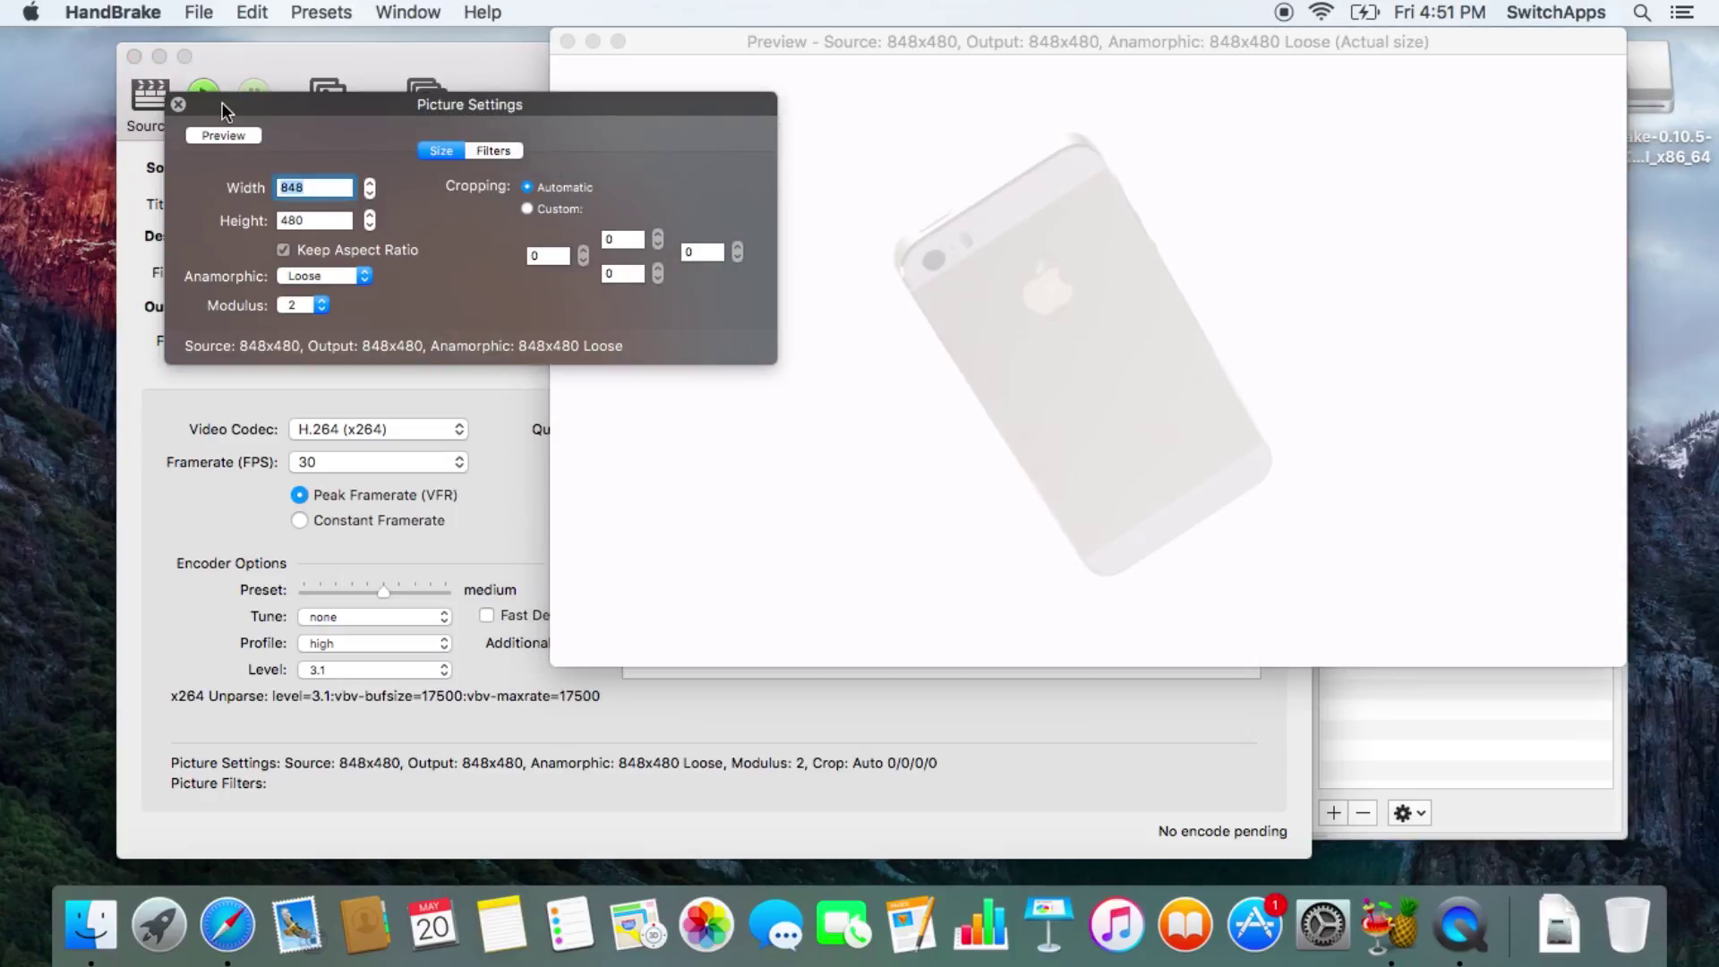
pyautogui.click(177, 106)
pyautogui.click(567, 39)
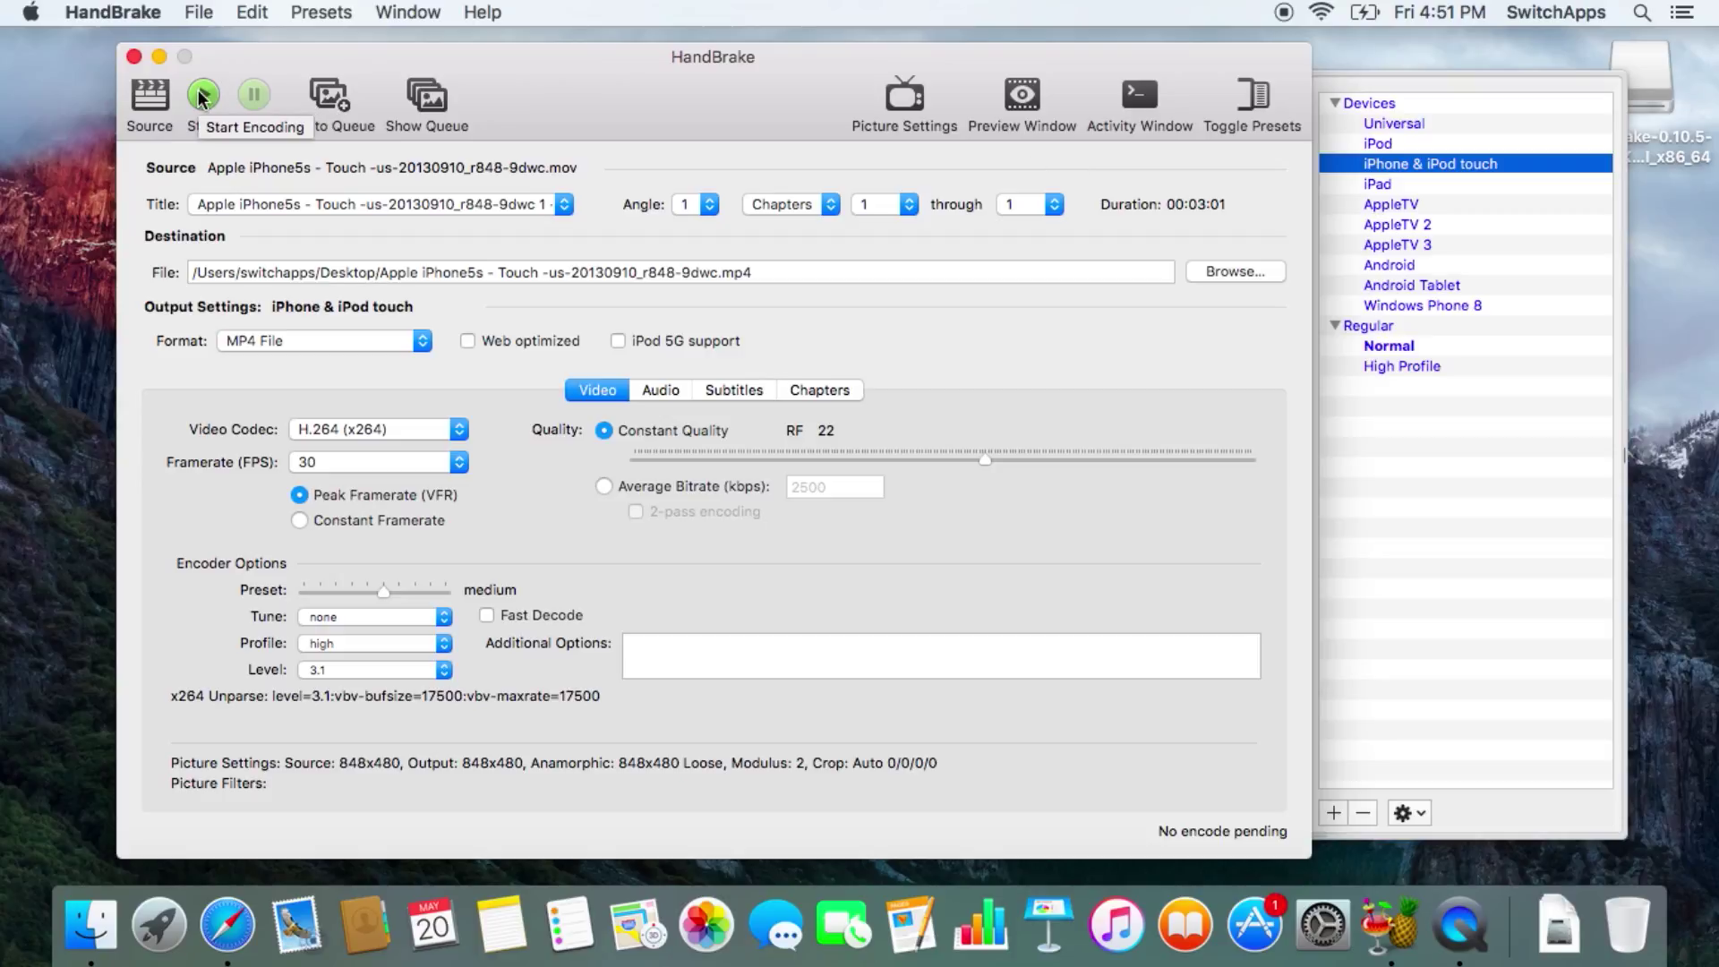
pyautogui.moveTo(778, 61); pyautogui.dragTo(805, 59)
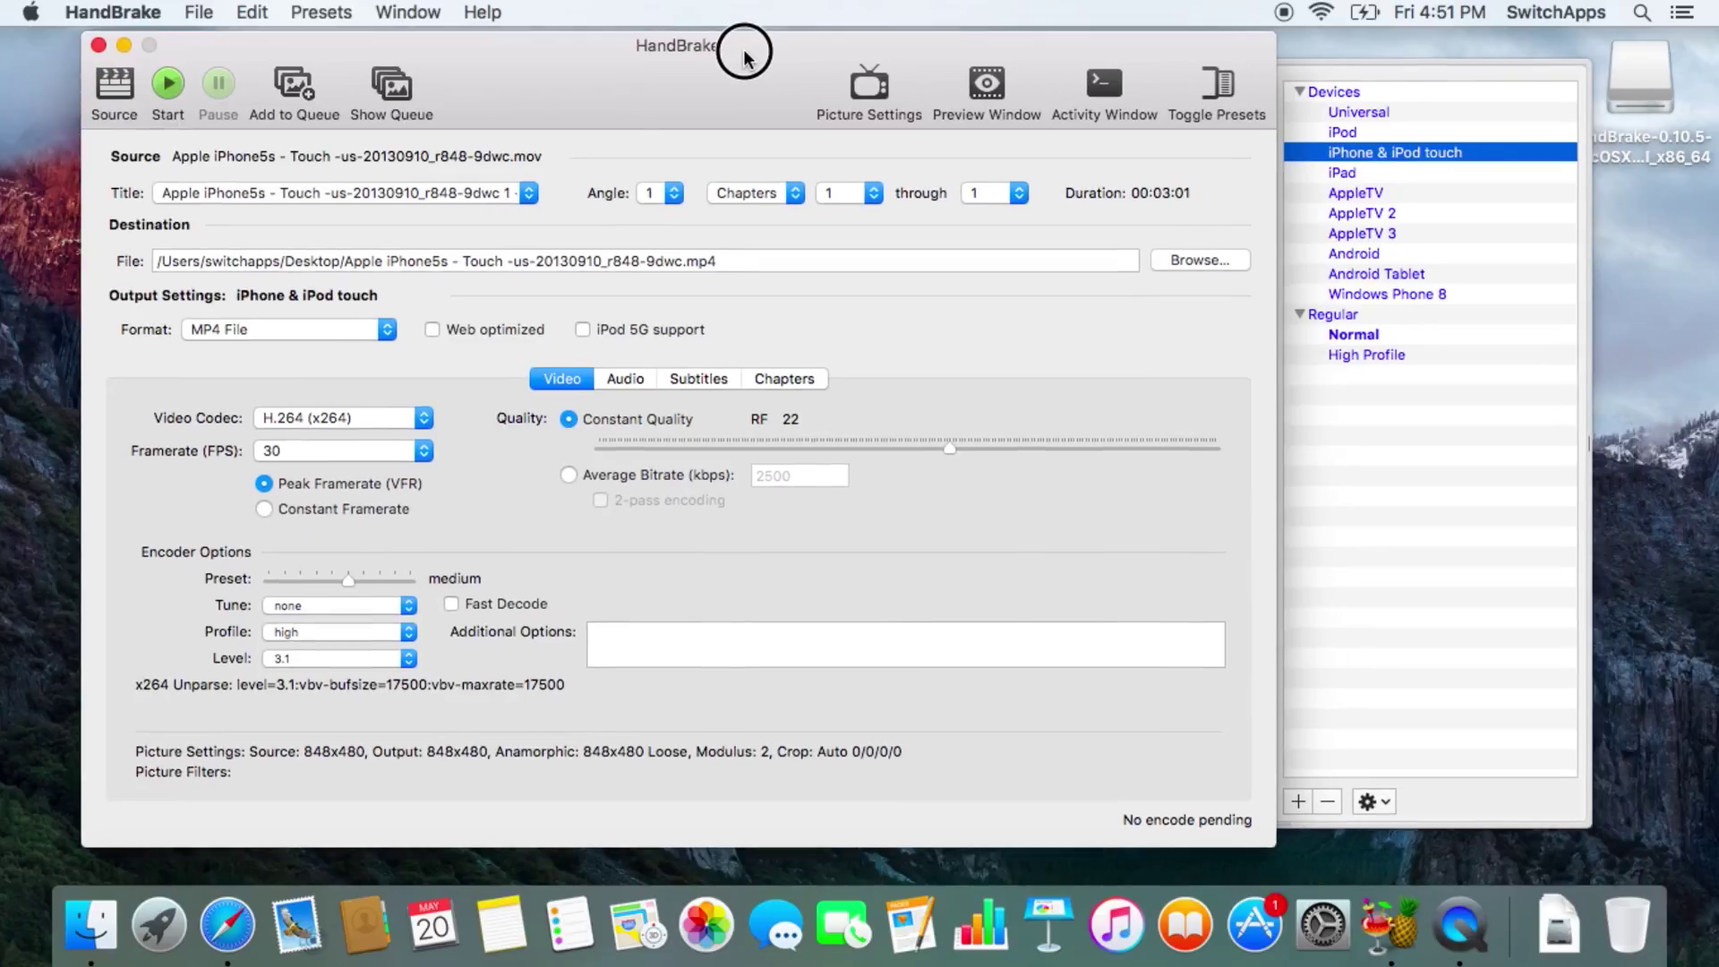
pyautogui.moveTo(744, 56); pyautogui.dragTo(734, 59)
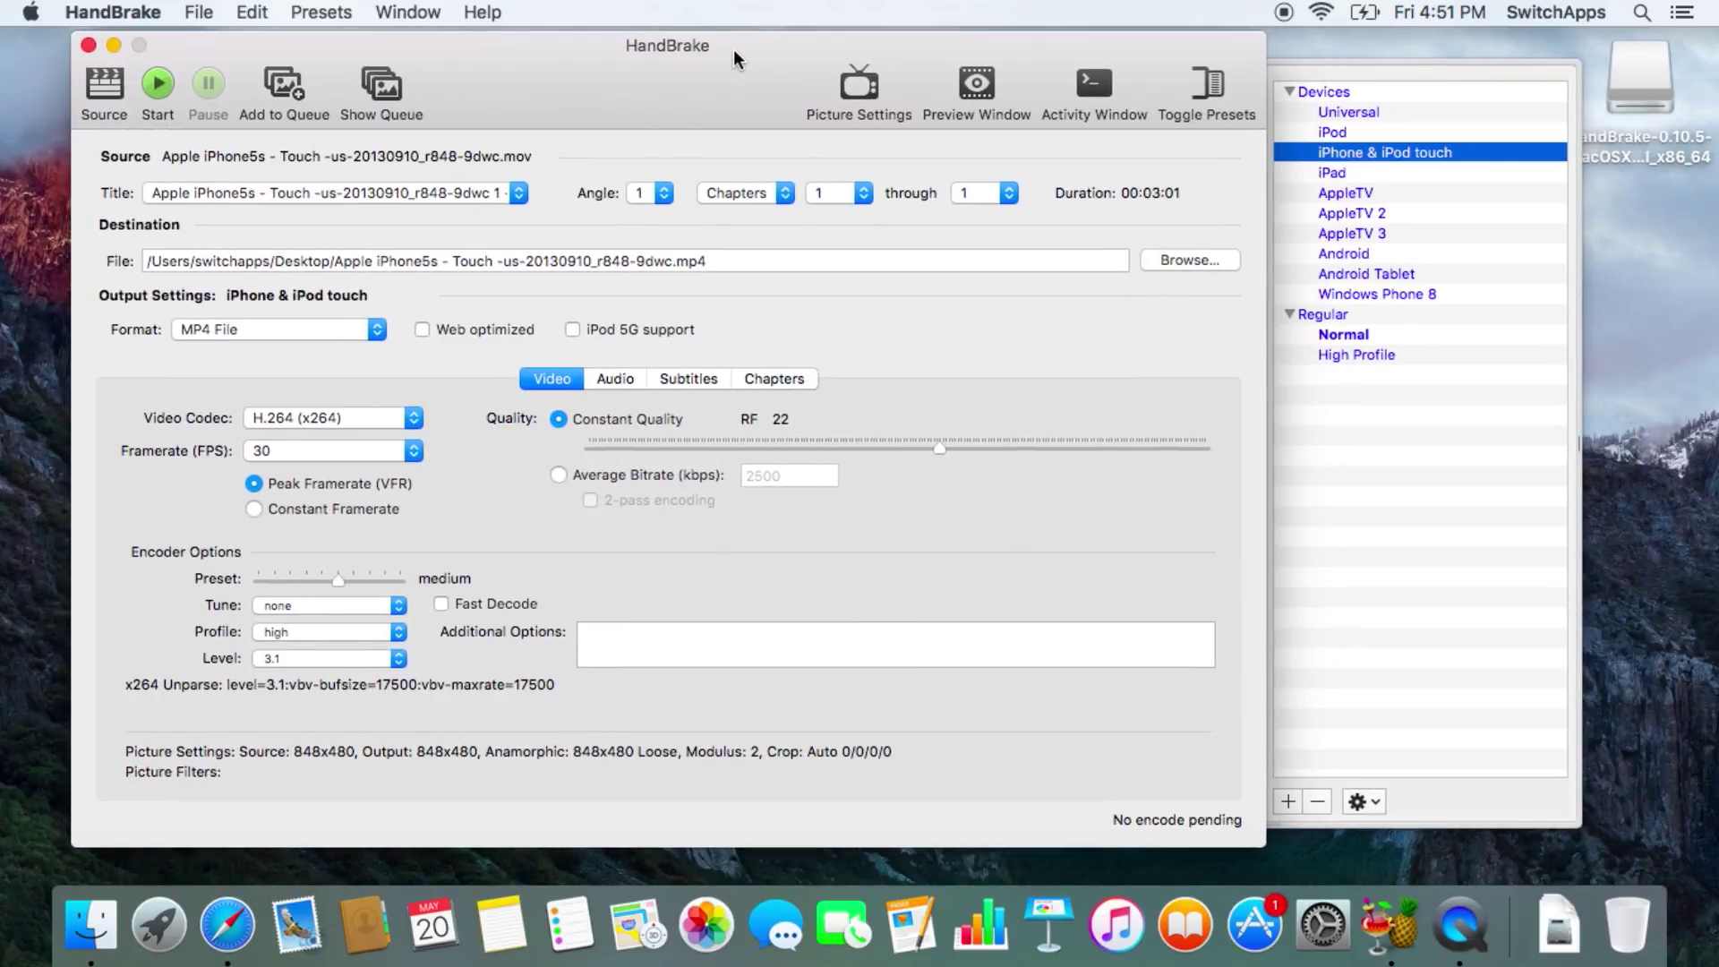